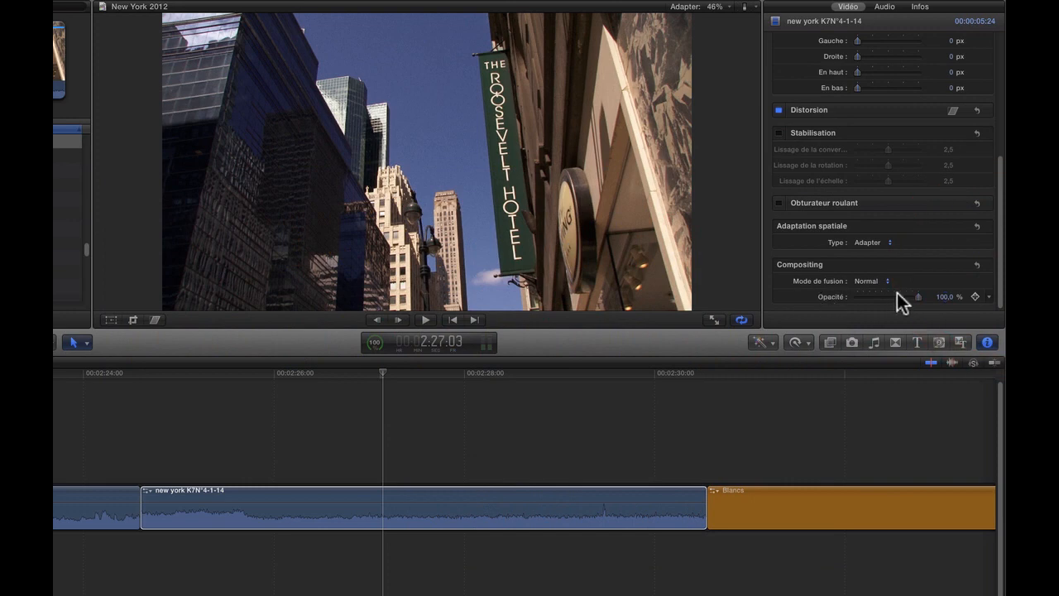
# - Fade out the clip new york K7N°4-1-14 with opacity keyframes from 100% at 2:27:03 to 0% at 2:27:06
pyautogui.click(393, 503)
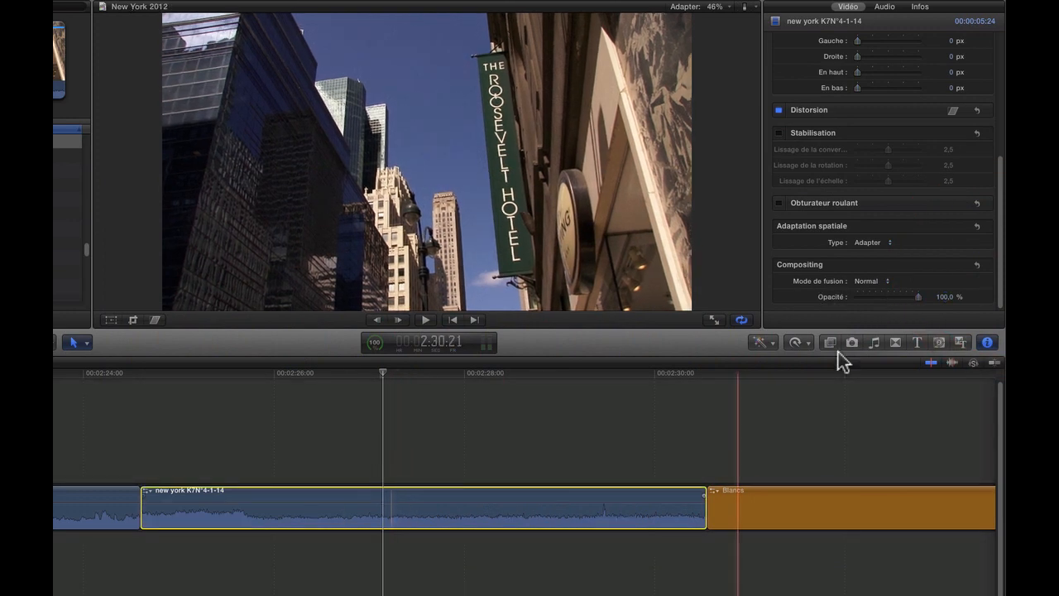
pyautogui.click(986, 264)
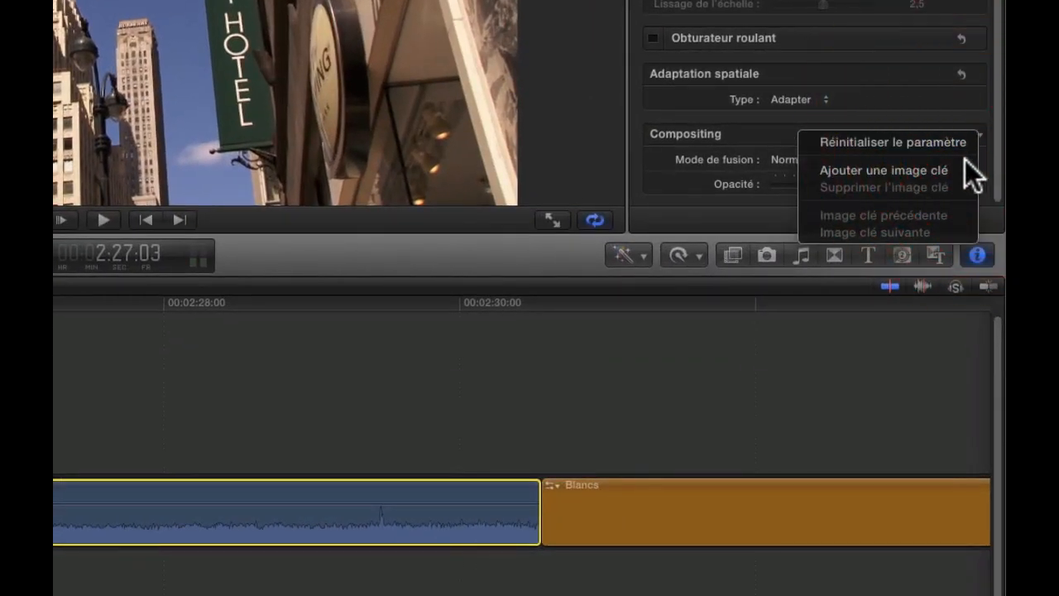
pyautogui.click(970, 285)
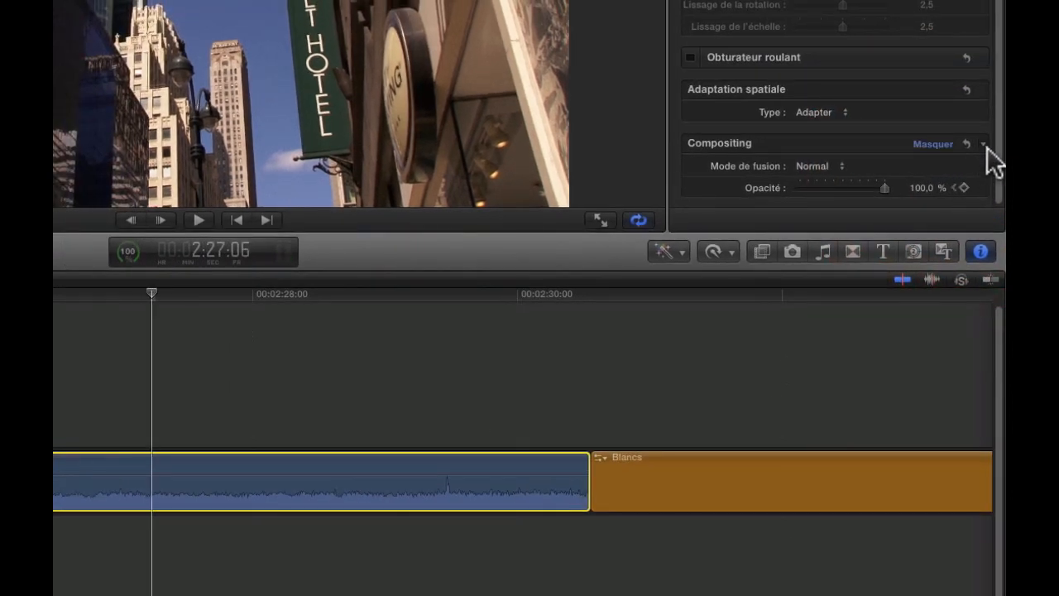
pyautogui.click(982, 144)
pyautogui.click(956, 179)
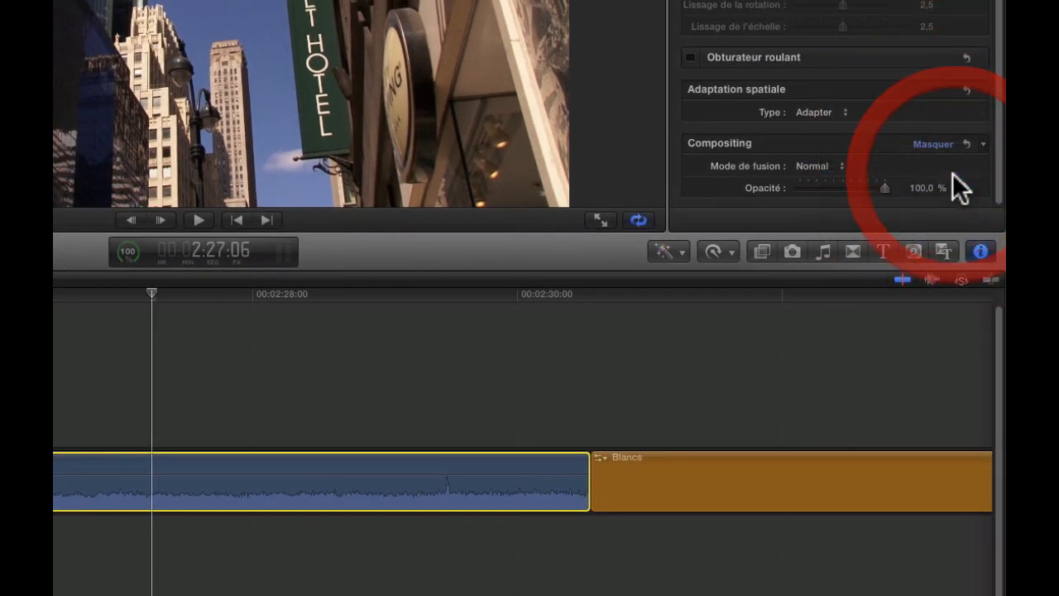
pyautogui.moveTo(887, 187); pyautogui.dragTo(753, 189)
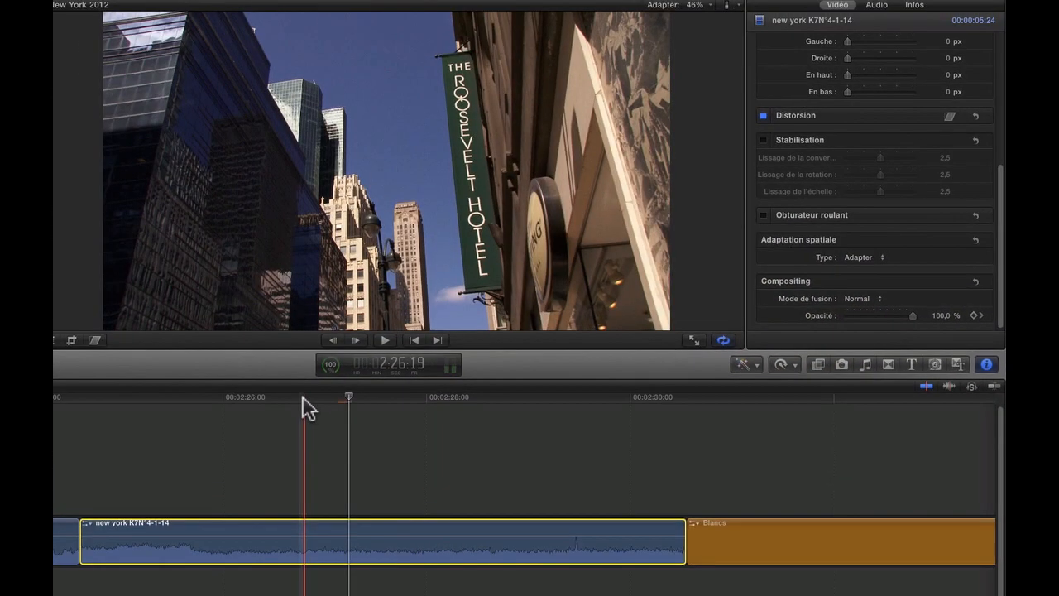
# - Play the opacity fade from 2:26:19, and reset the clip's Compositing parameters
pyautogui.click(302, 398)
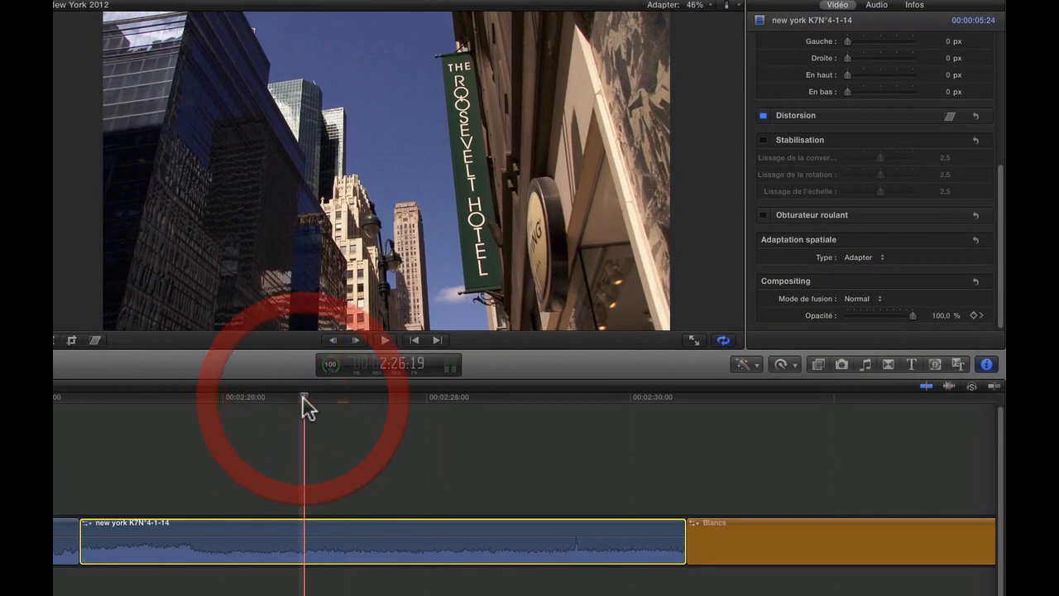
pyautogui.press('space')
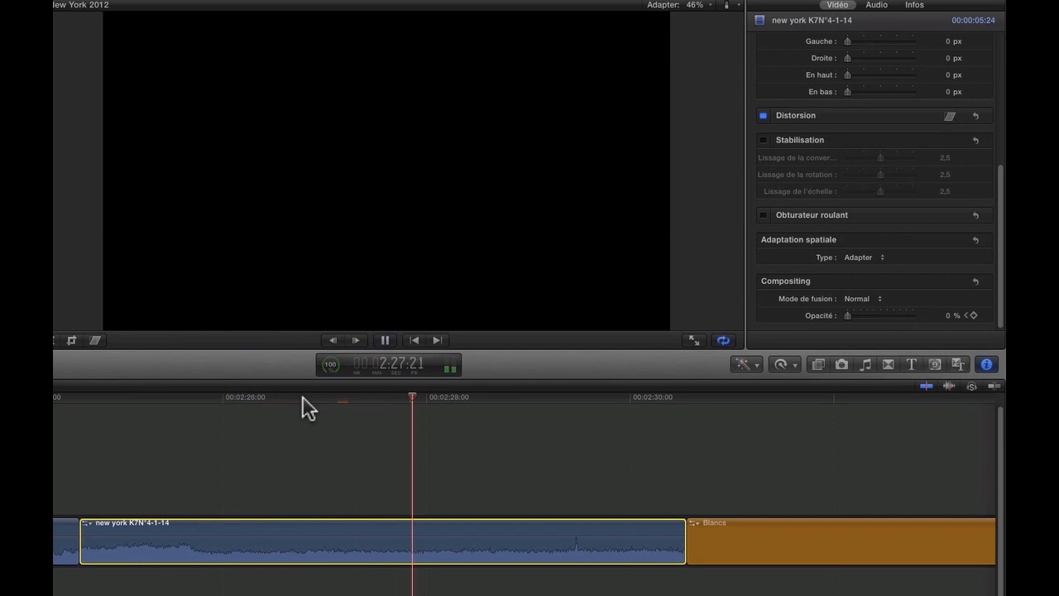
pyautogui.press('space')
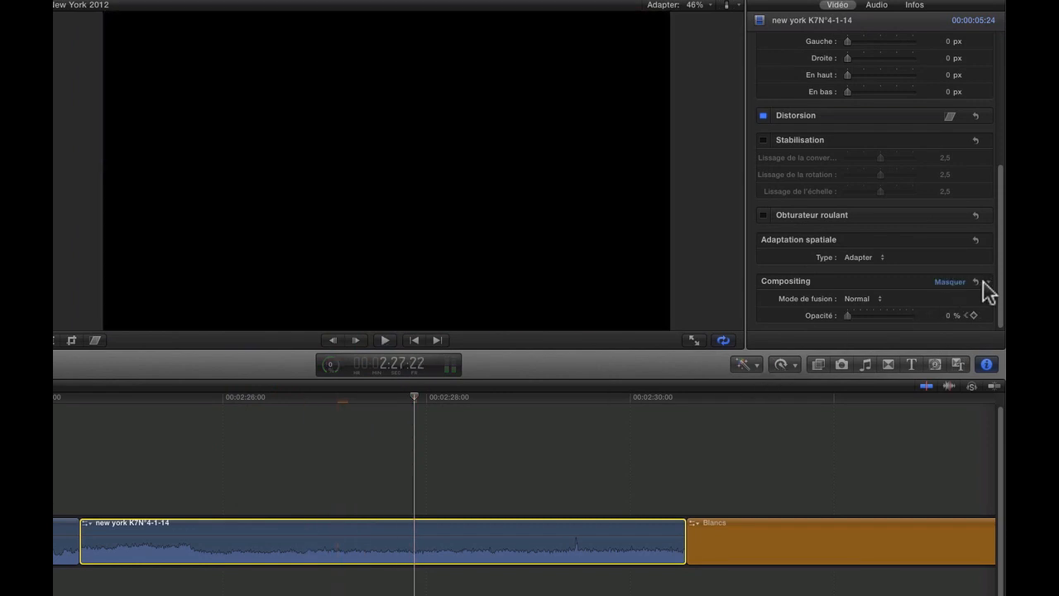
pyautogui.click(974, 283)
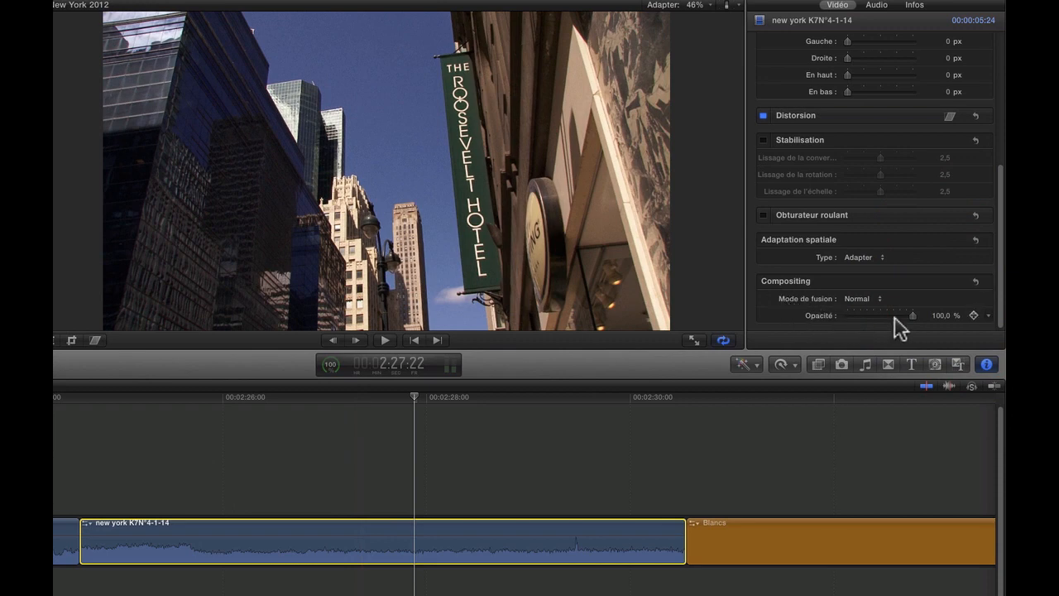
# - Animate the clip's scale with keyframes from 100% at 2:27:03 to 181% at 2:28:03
pyautogui.scroll(6, 951, 265)
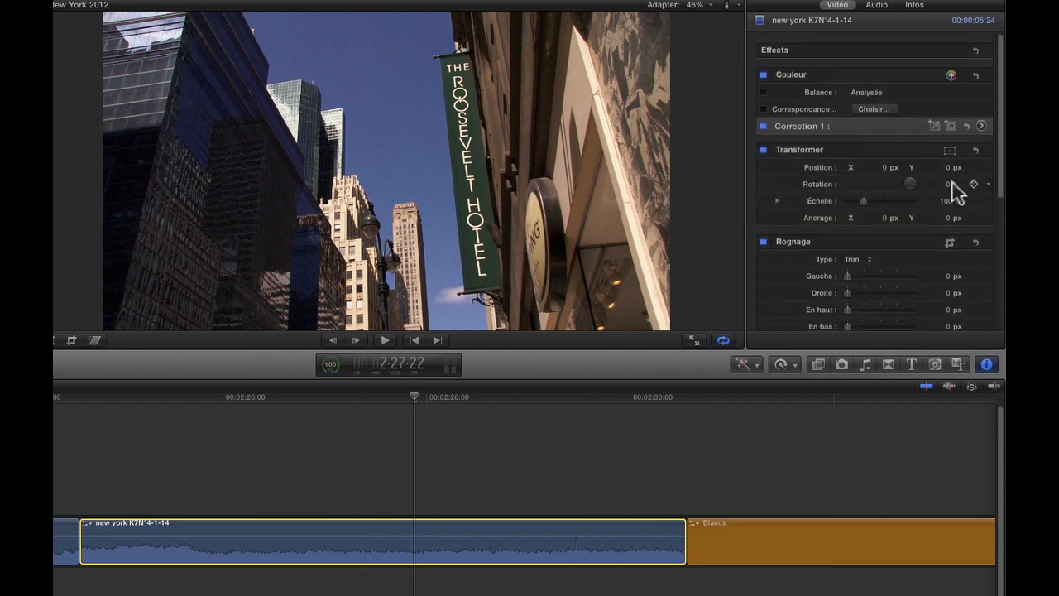
pyautogui.click(337, 533)
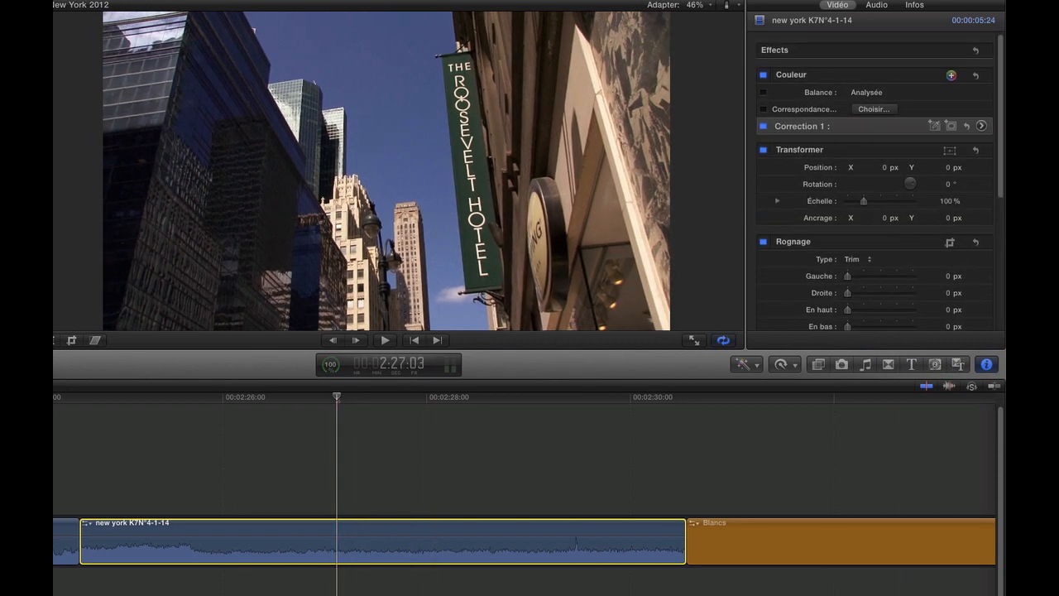
pyautogui.click(973, 201)
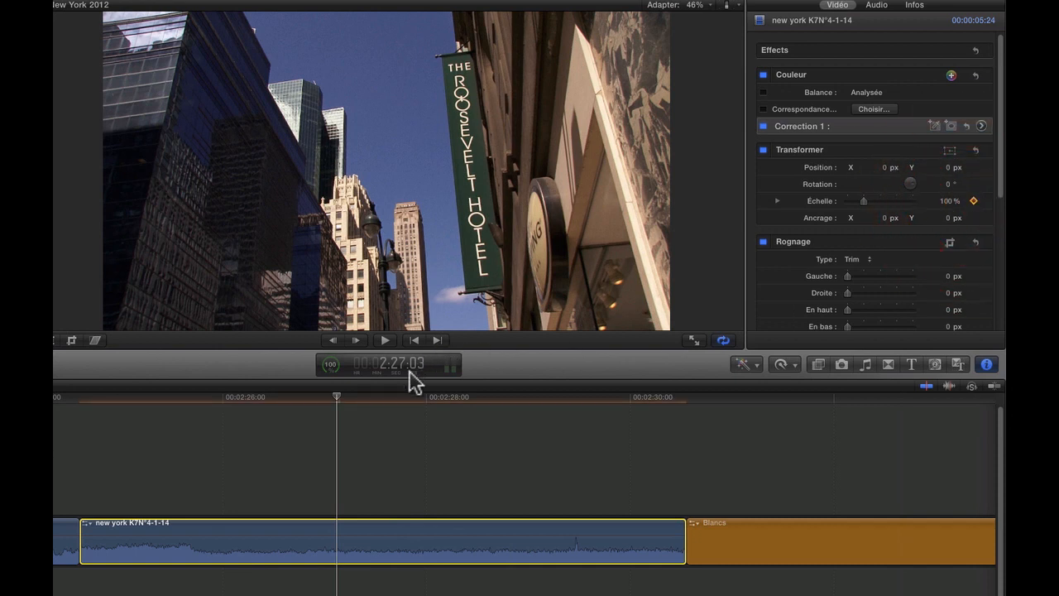
pyautogui.moveTo(337, 398); pyautogui.dragTo(443, 406)
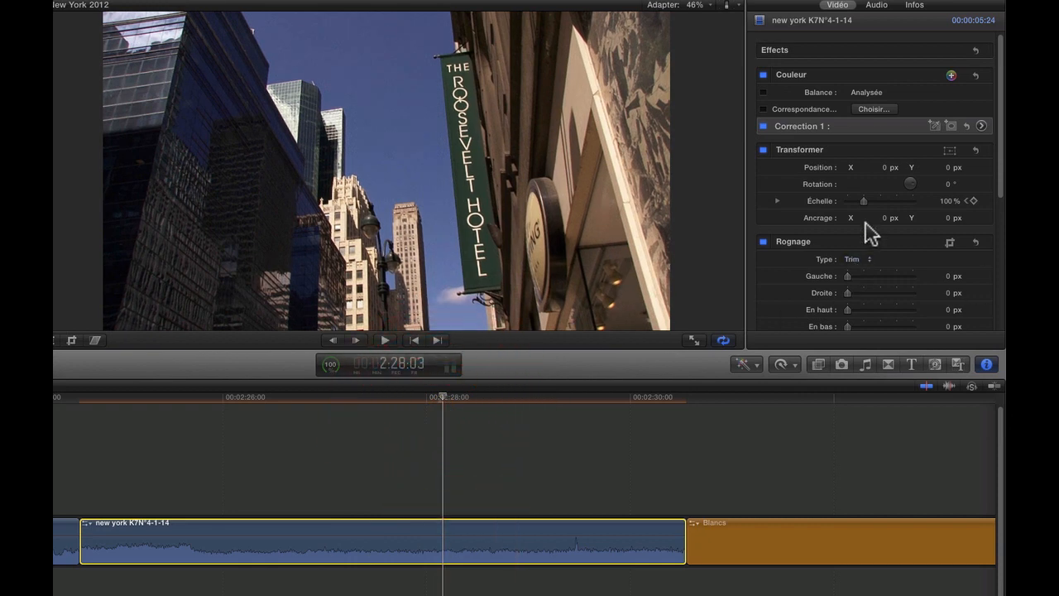
pyautogui.moveTo(862, 199); pyautogui.dragTo(876, 197)
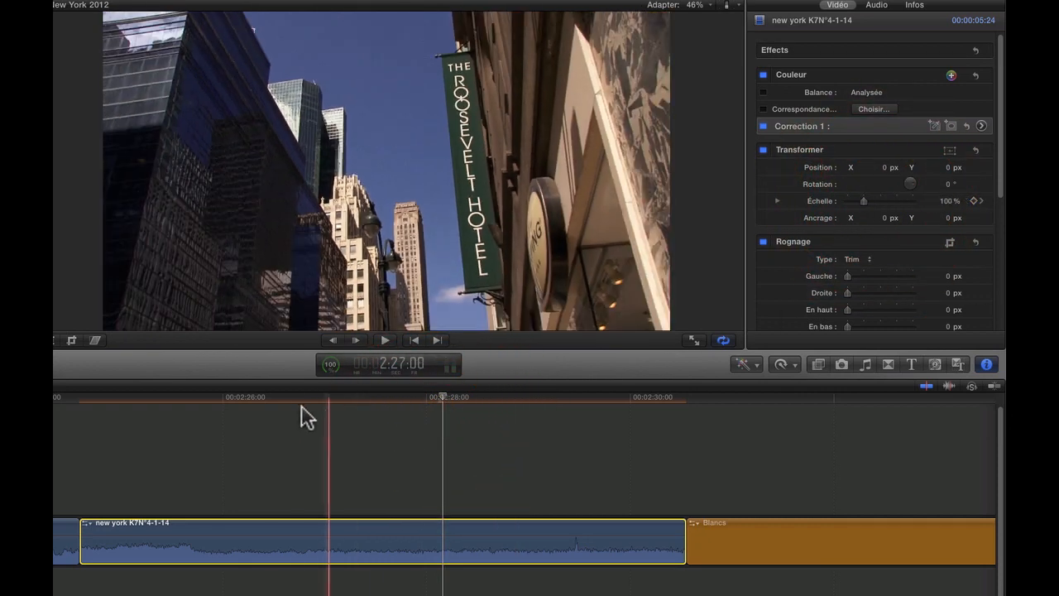
# - Play back the scale animation starting shortly before its first keyframe
pyautogui.click(297, 398)
pyautogui.press('space')
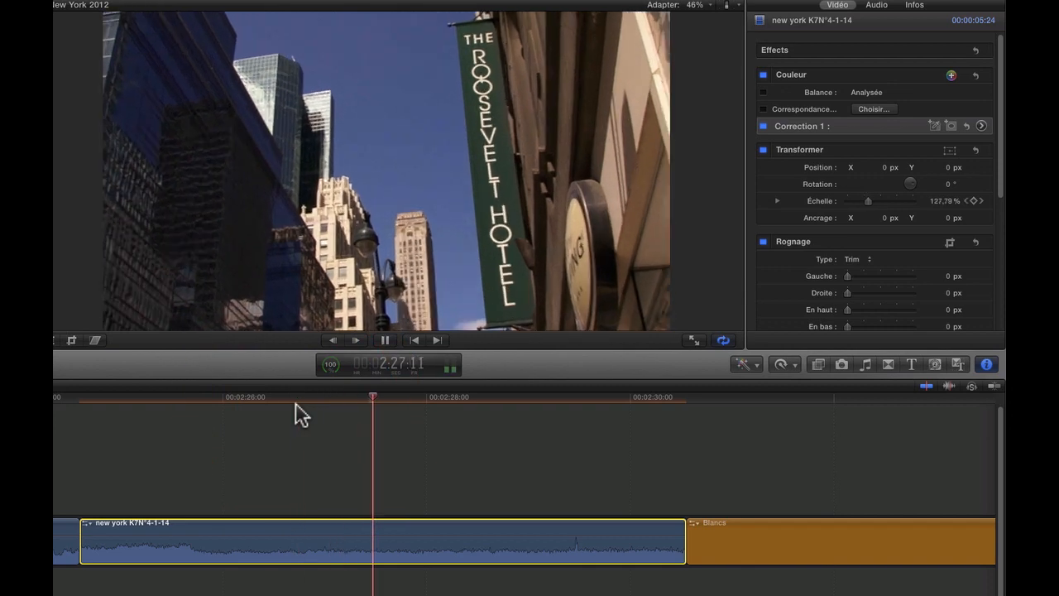
pyautogui.press('space')
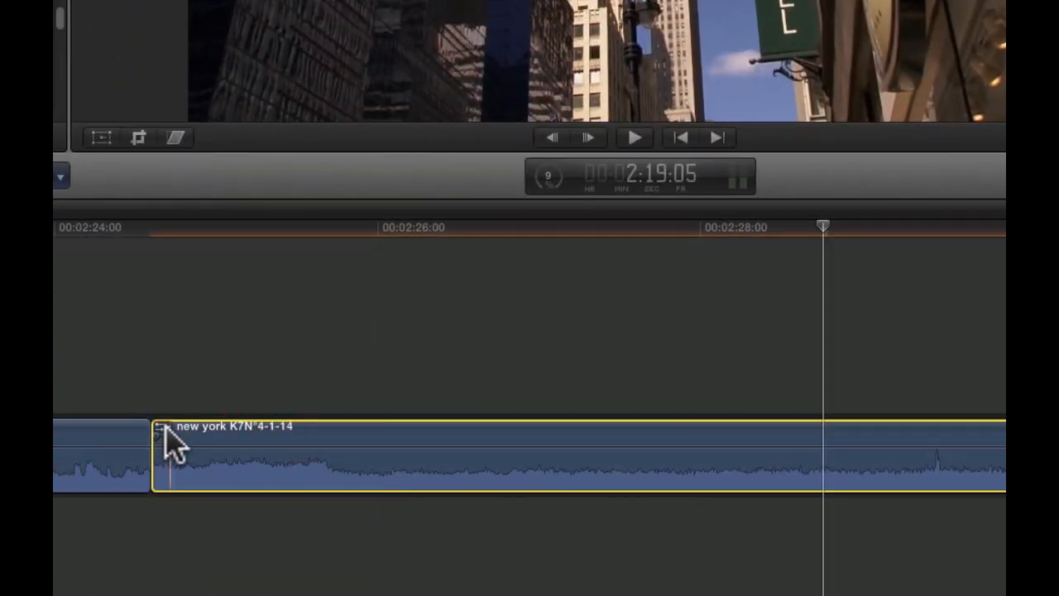
# - Display the clip's video animation, examine the color settings of Correction 1, and hide the animation again
pyautogui.click(165, 430)
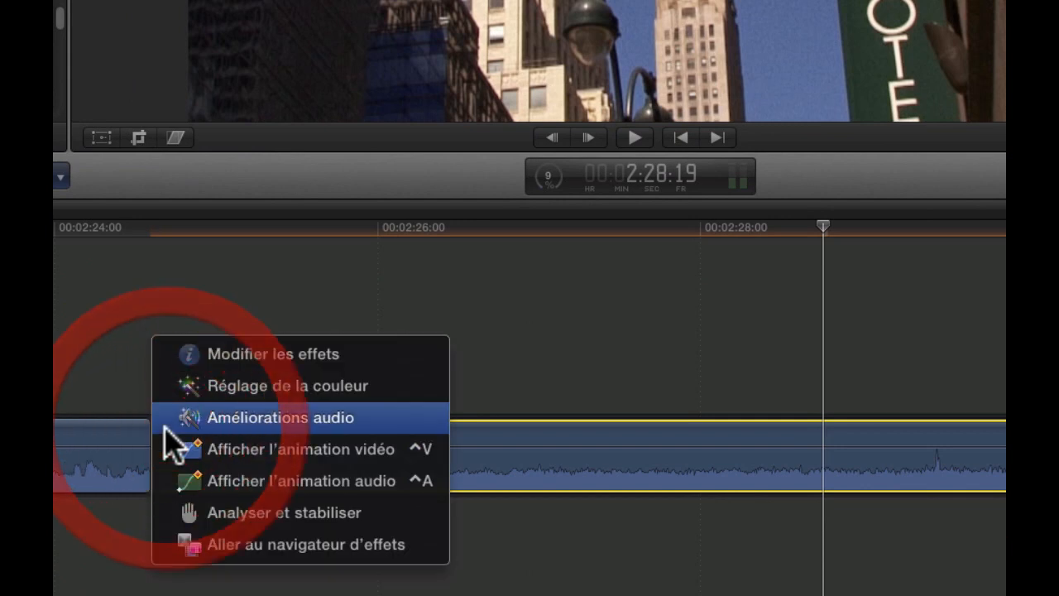
pyautogui.click(241, 450)
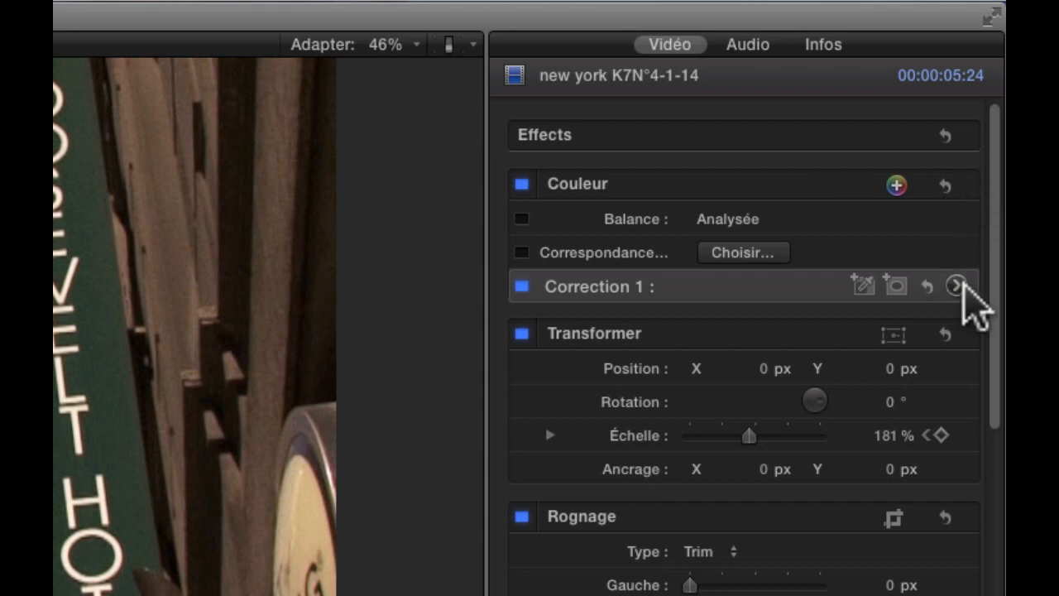
pyautogui.click(957, 286)
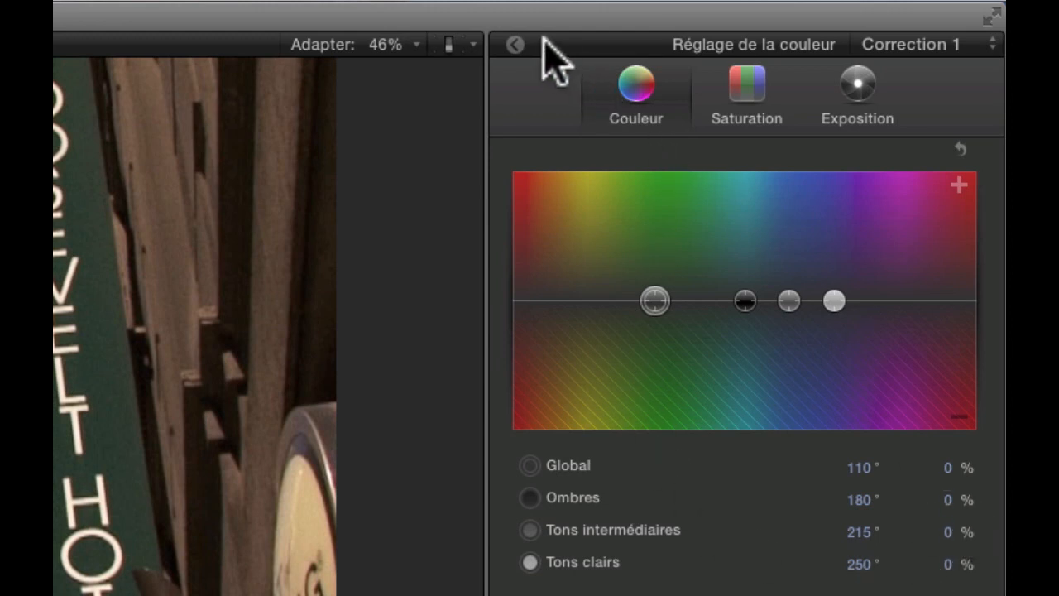
pyautogui.click(511, 44)
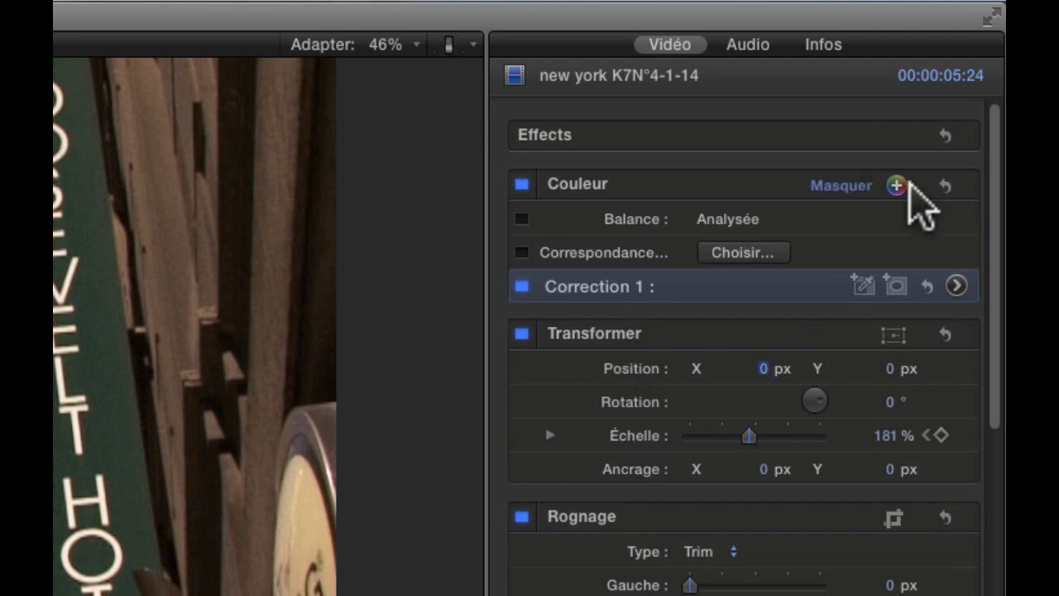
pyautogui.click(958, 186)
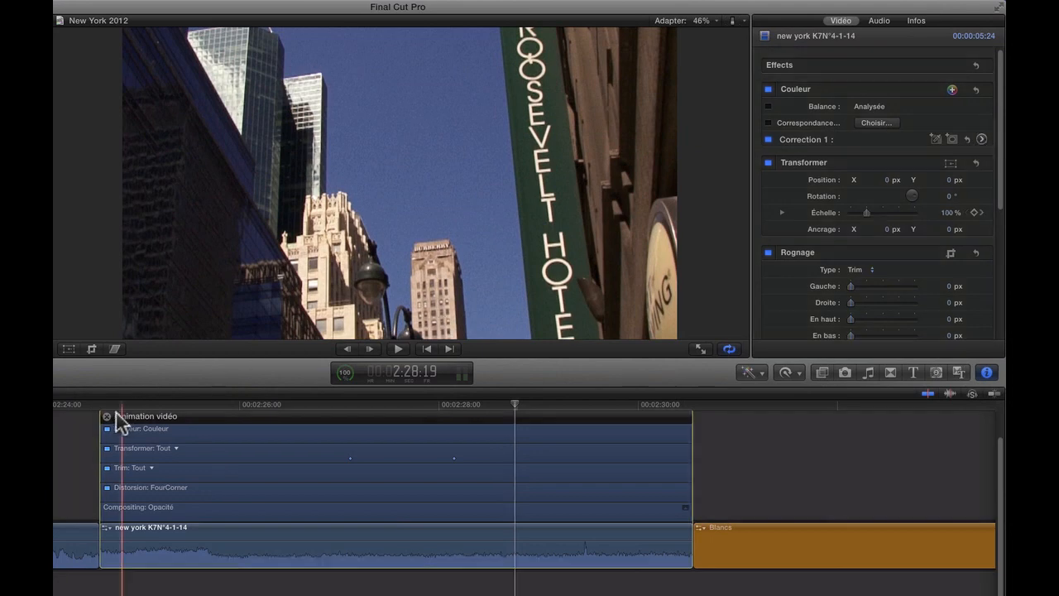
pyautogui.click(106, 417)
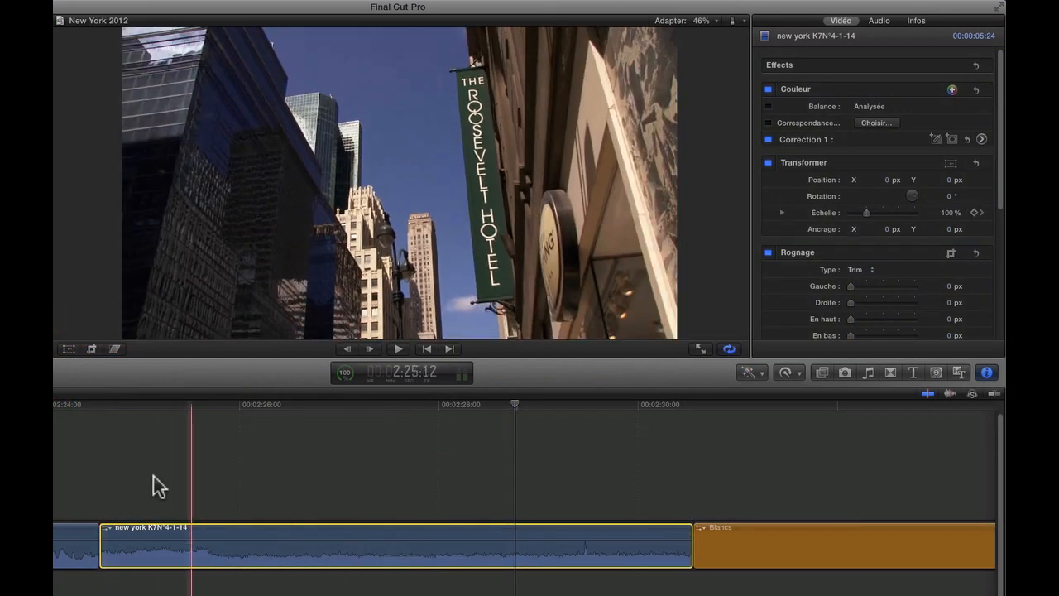
# - Replay the clip to check the zoom, and reset its Transform parameters to remove the scale animation
pyautogui.click(111, 490)
pyautogui.press('space')
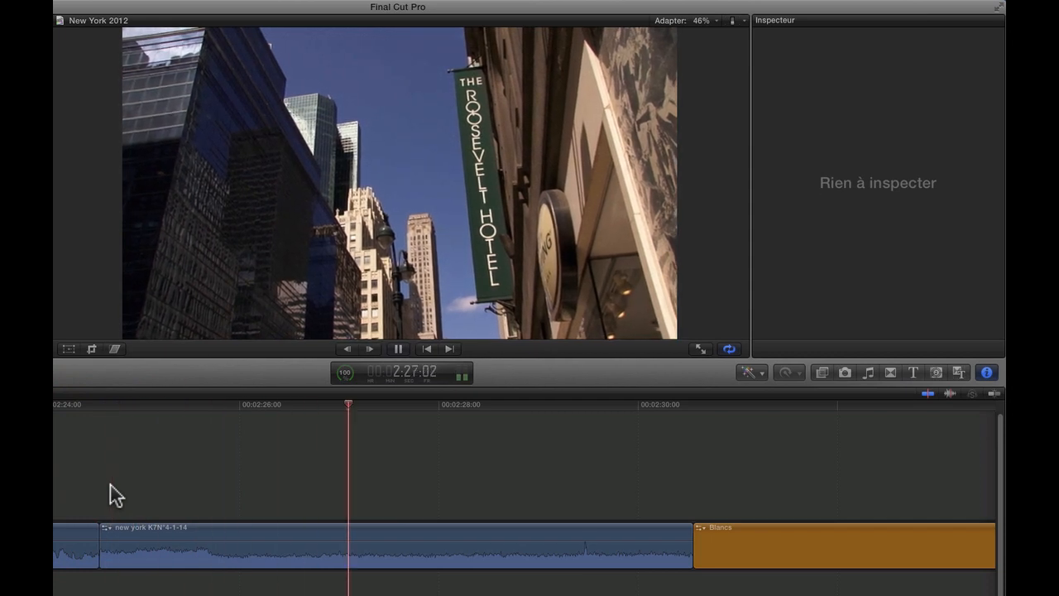
pyautogui.press('space')
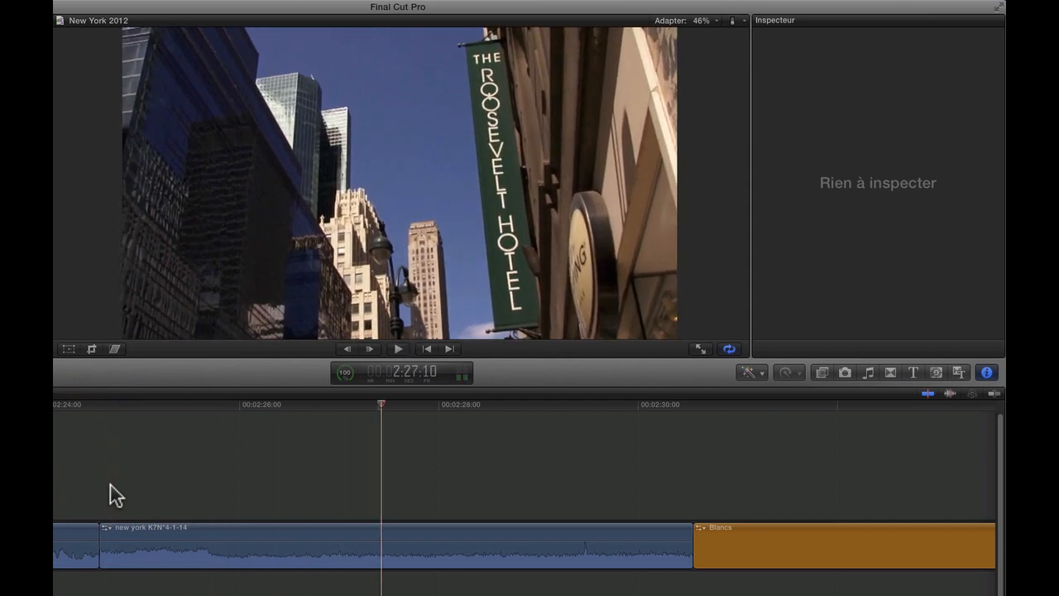
pyautogui.click(359, 538)
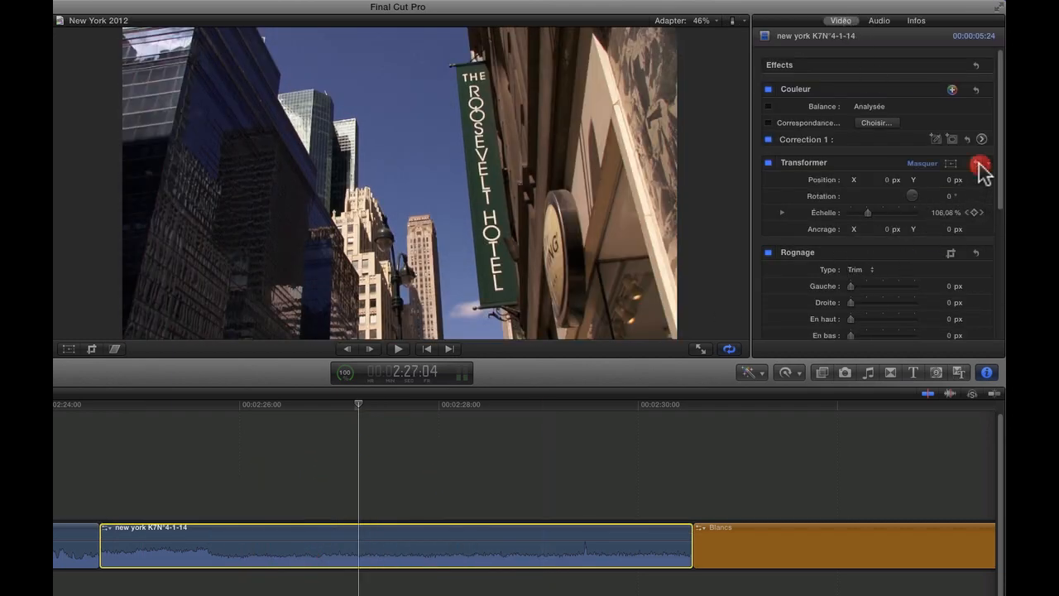
pyautogui.click(977, 163)
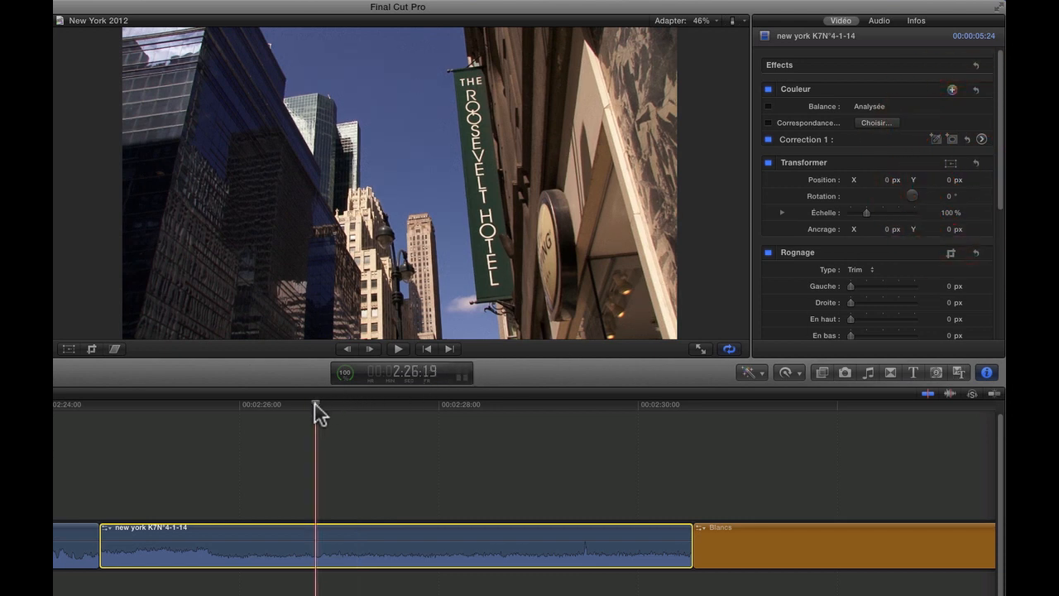
# - Play the clip from 2:26:19 and split it with the Blade at 2:27:14
pyautogui.press('space')
pyautogui.press('space')
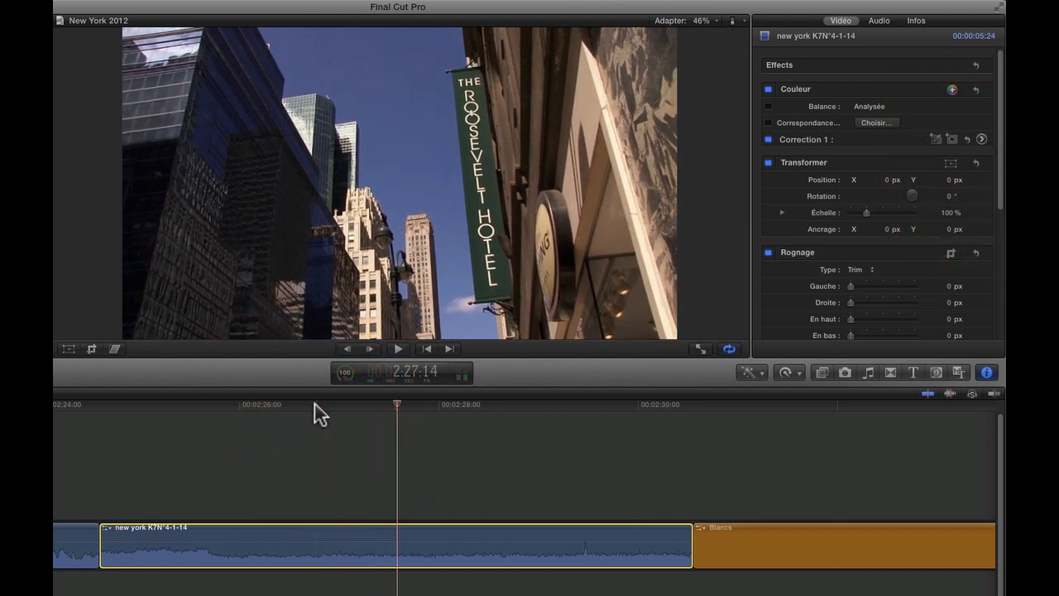
pyautogui.press('b')
pyautogui.click(399, 543)
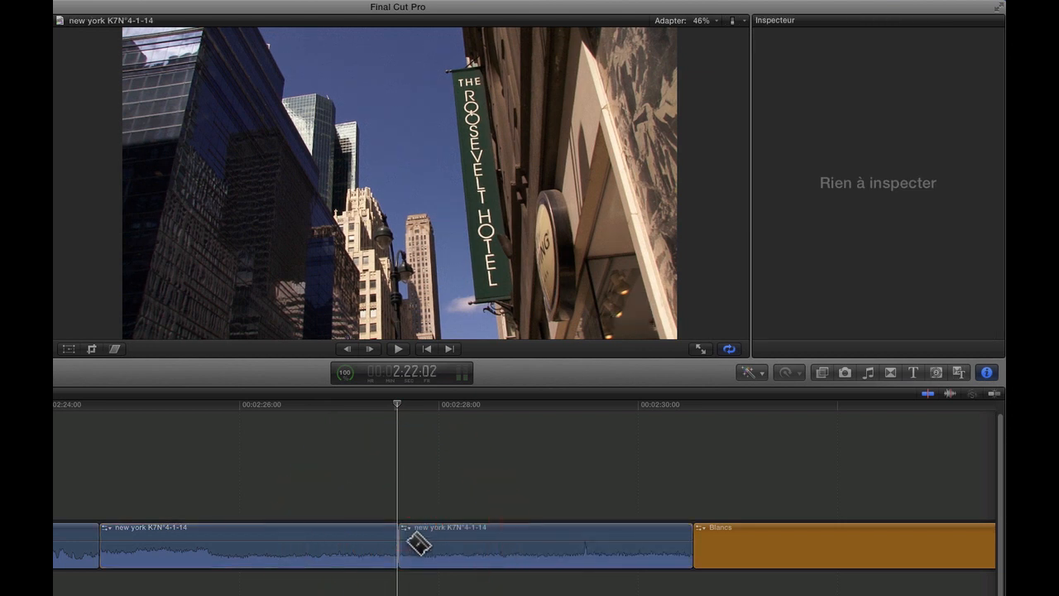
pyautogui.press('a')
pyautogui.hscroll(-1, 210, 421)
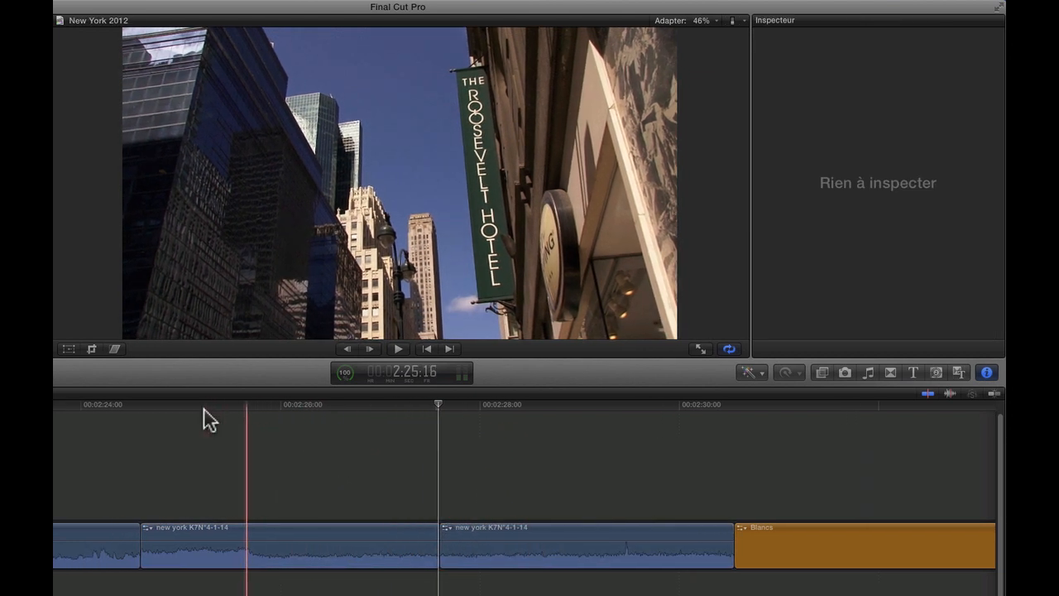
pyautogui.moveTo(436, 406); pyautogui.dragTo(568, 455)
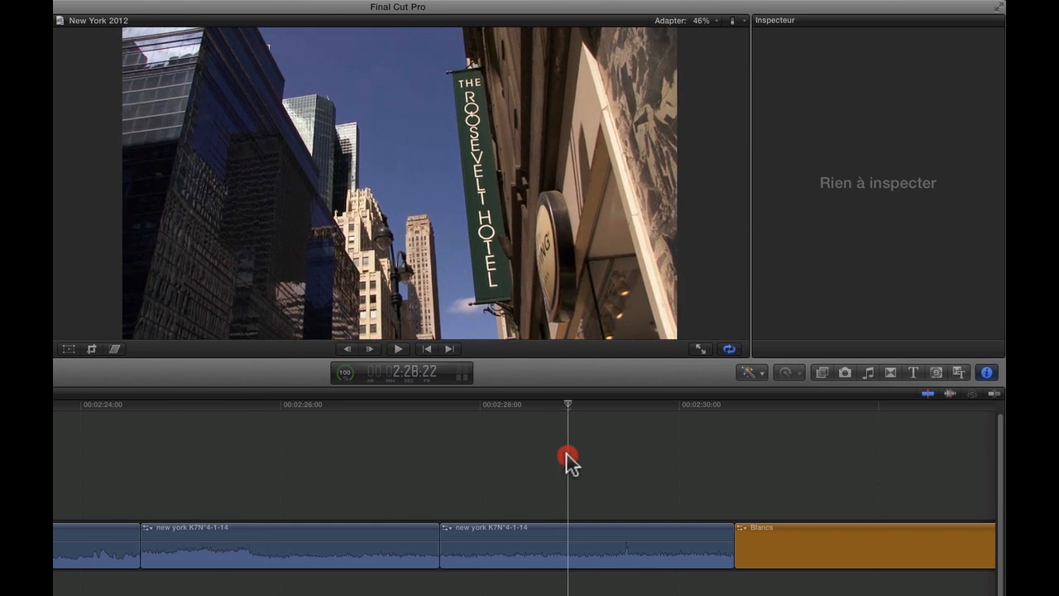
pyautogui.press('b')
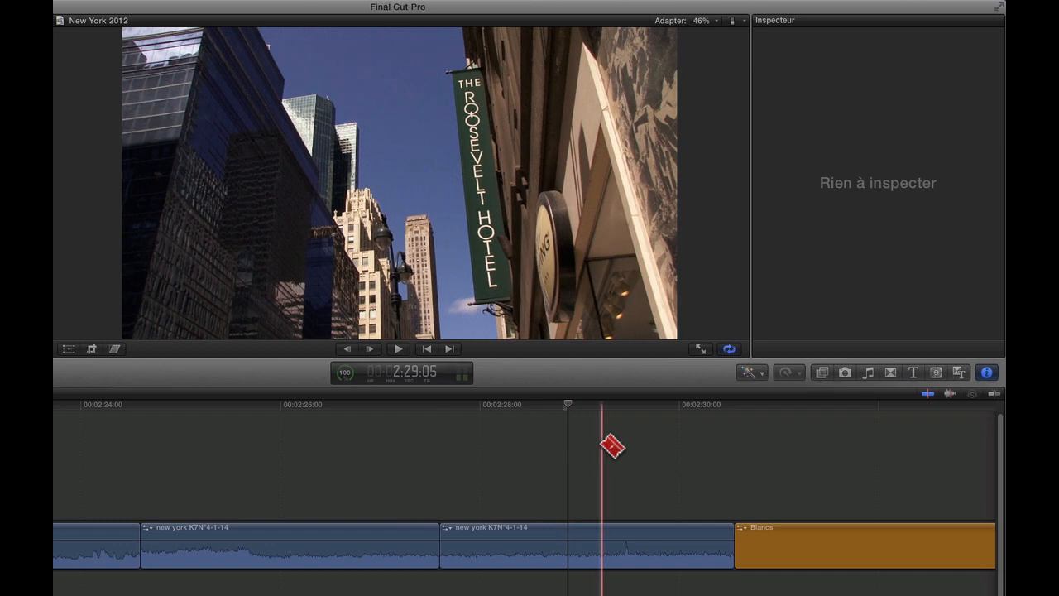
pyautogui.press('a')
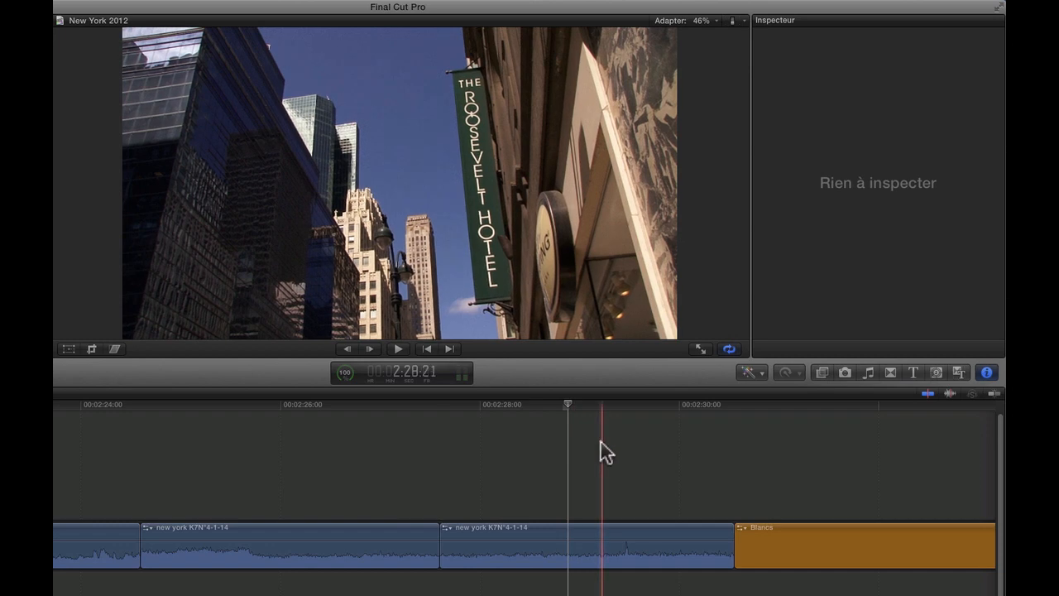
# - Lower the shadows saturation of the second clip part to -53% in Correction 1
pyautogui.click(603, 540)
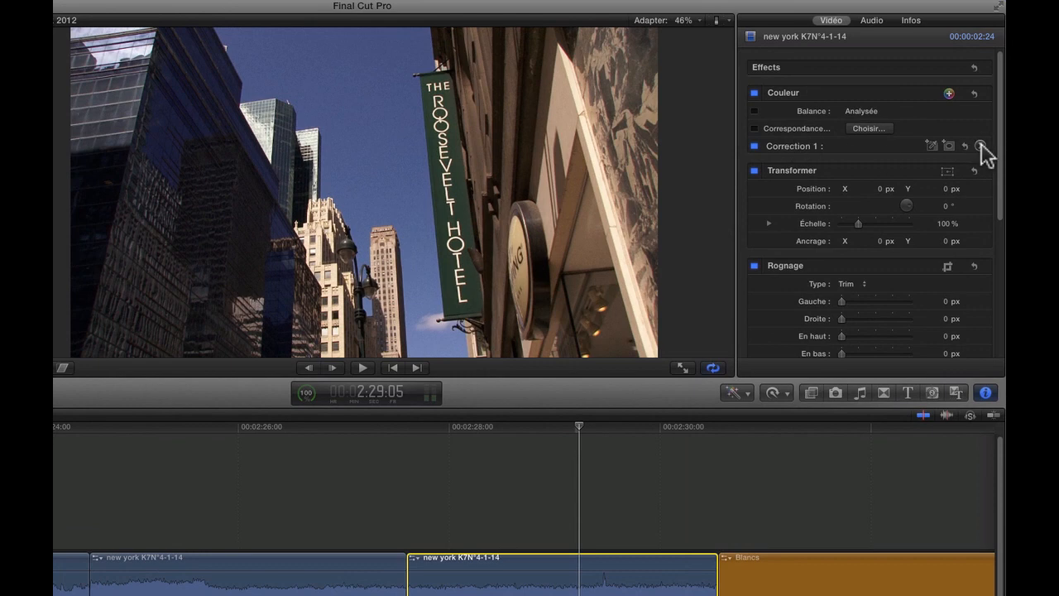
pyautogui.click(981, 147)
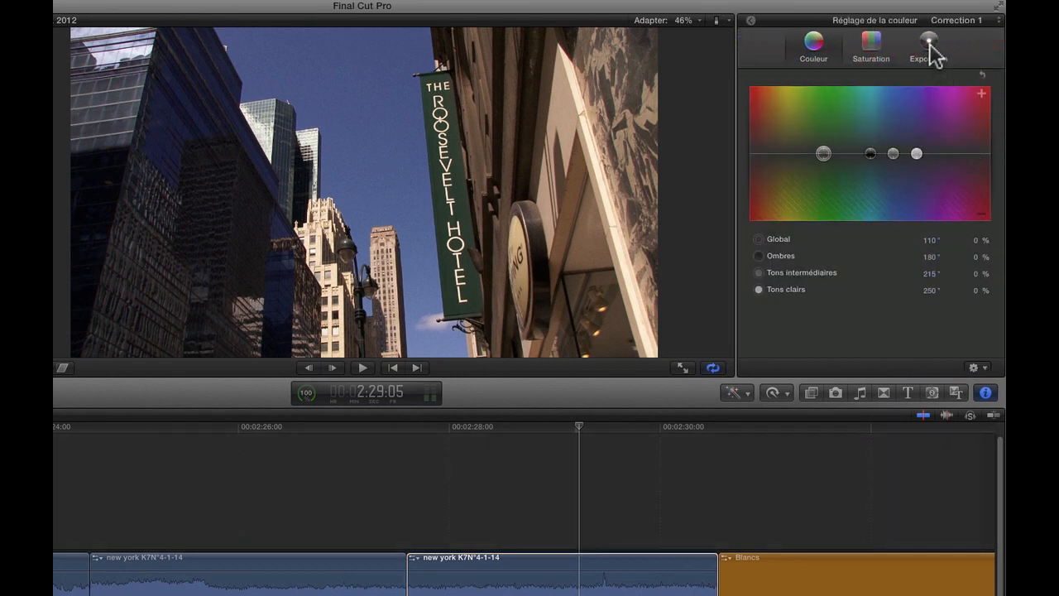
pyautogui.click(871, 49)
pyautogui.moveTo(815, 153); pyautogui.dragTo(817, 187)
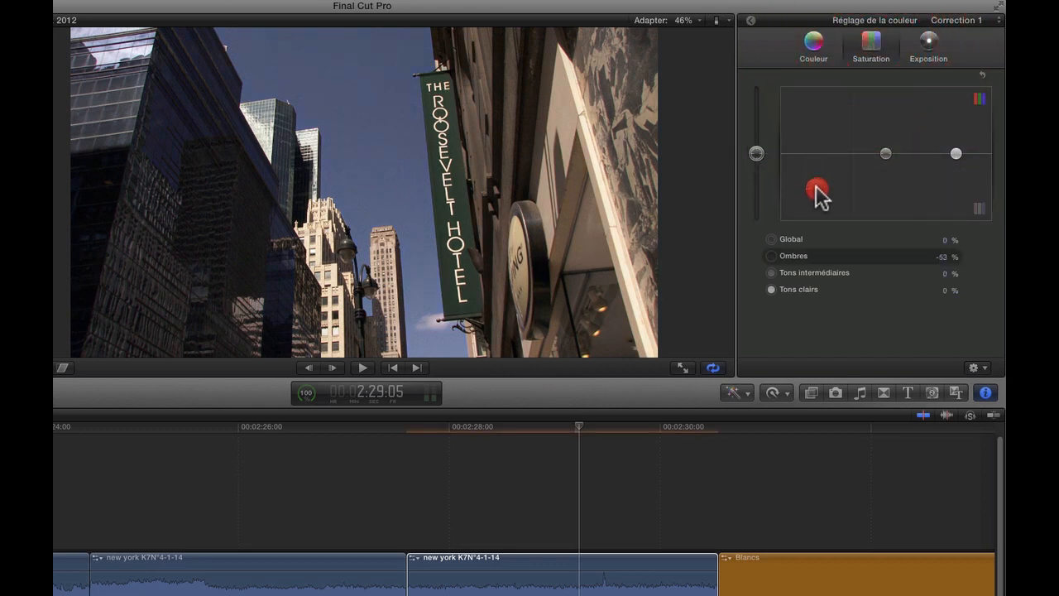
# - Lower the saturation of the second clip part to -55% for the shadows and -57% for the midtones
pyautogui.moveTo(885, 153); pyautogui.dragTo(889, 196)
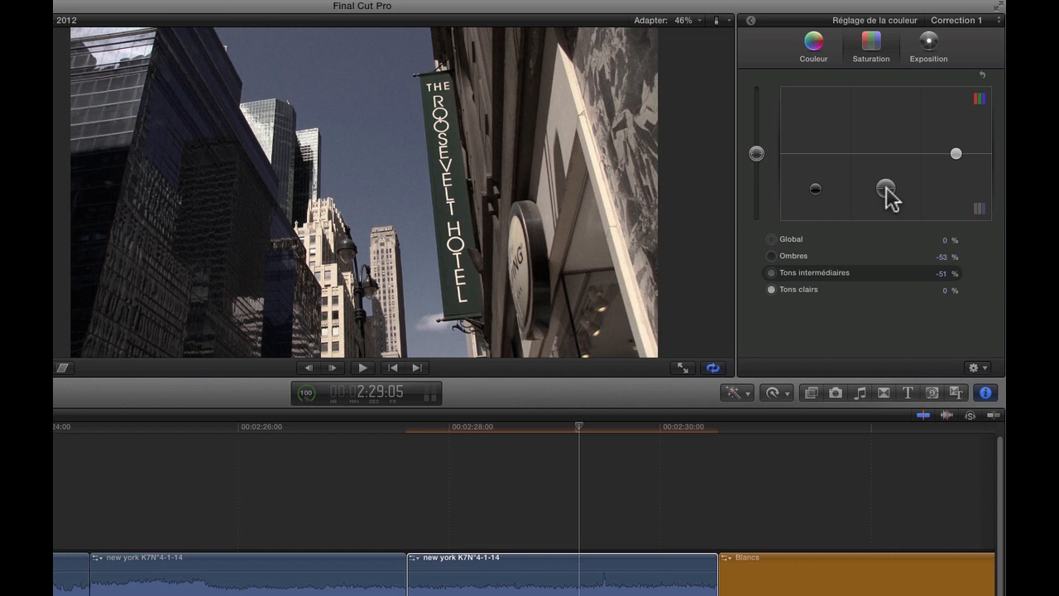
pyautogui.moveTo(818, 195); pyautogui.dragTo(886, 196)
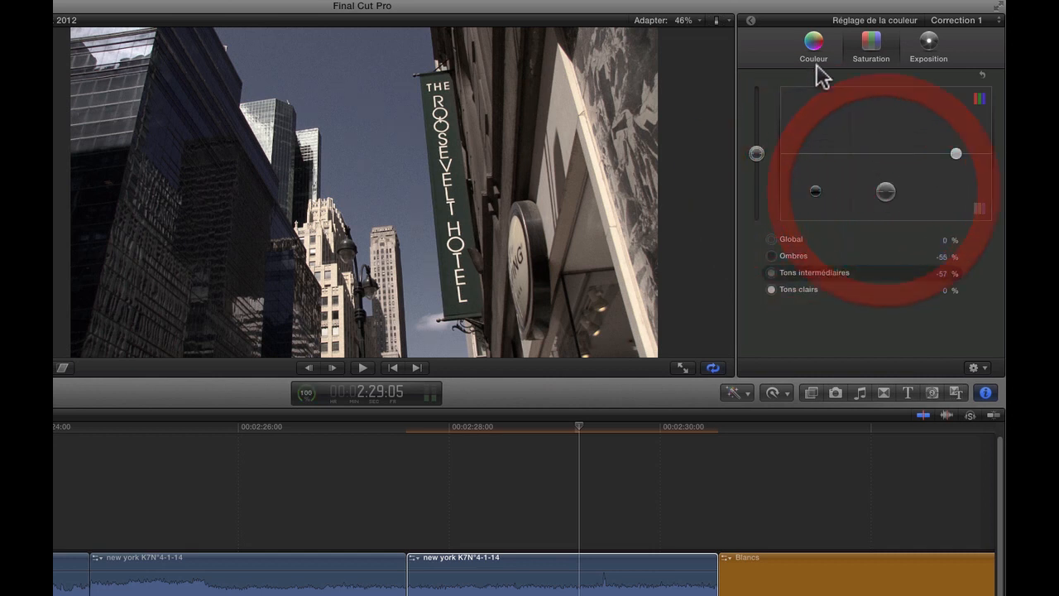
# - Tint the second clip part in Correction 1: shadows 53° at 9%, midtones 72° at 11%, highlights 253° at -1%
pyautogui.click(813, 46)
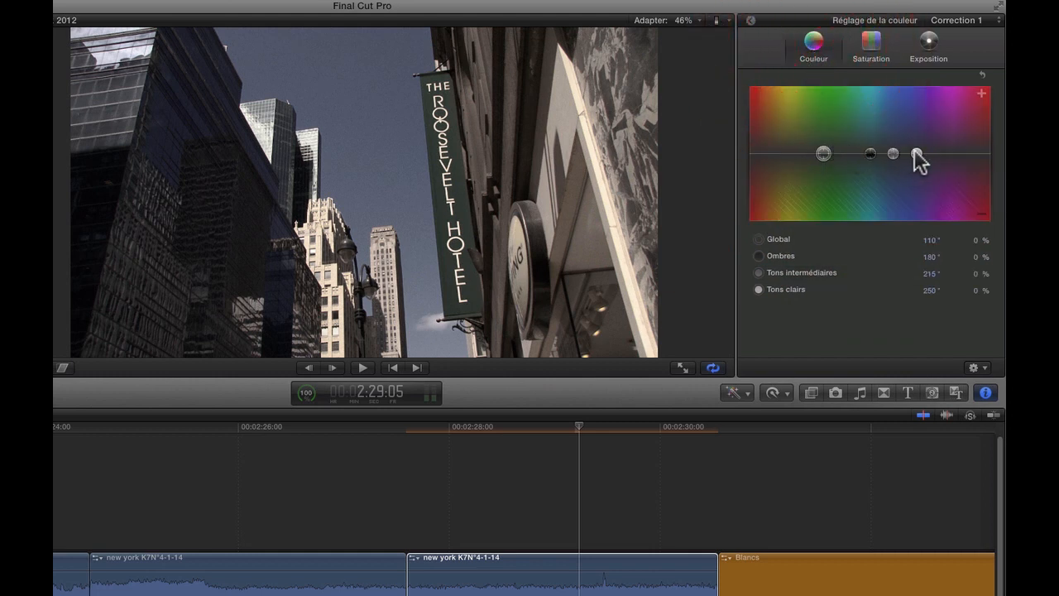
pyautogui.moveTo(871, 153); pyautogui.dragTo(779, 147)
pyautogui.moveTo(893, 154); pyautogui.dragTo(782, 155)
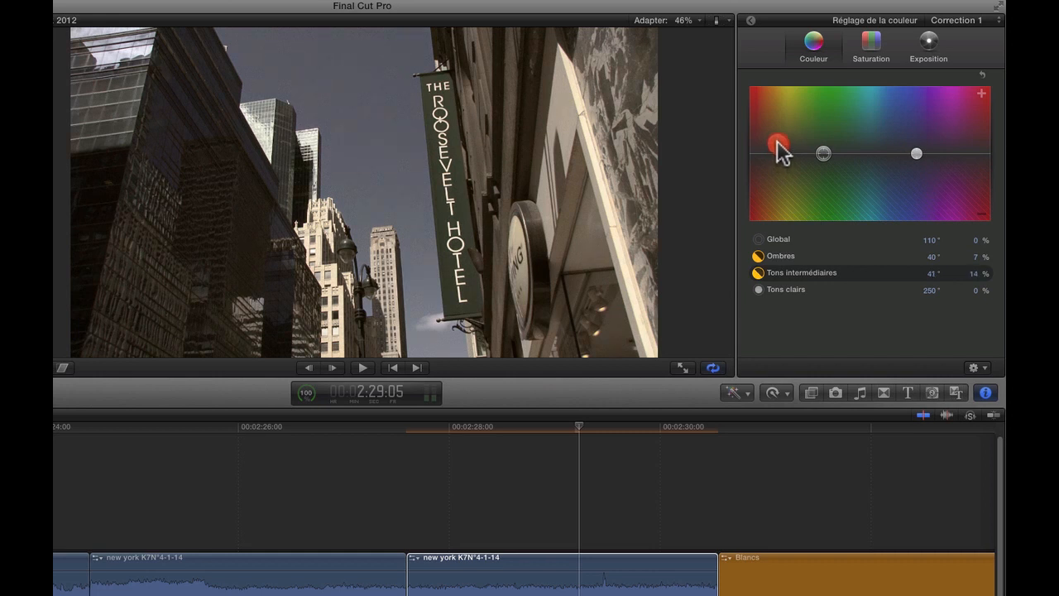
pyautogui.moveTo(912, 151); pyautogui.dragTo(913, 149)
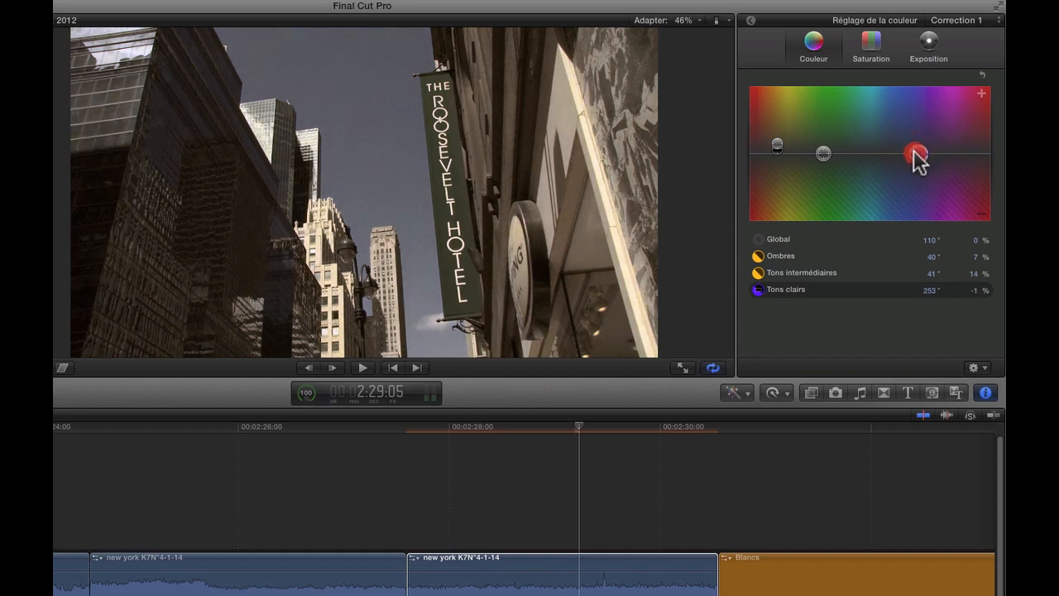
pyautogui.click(917, 156)
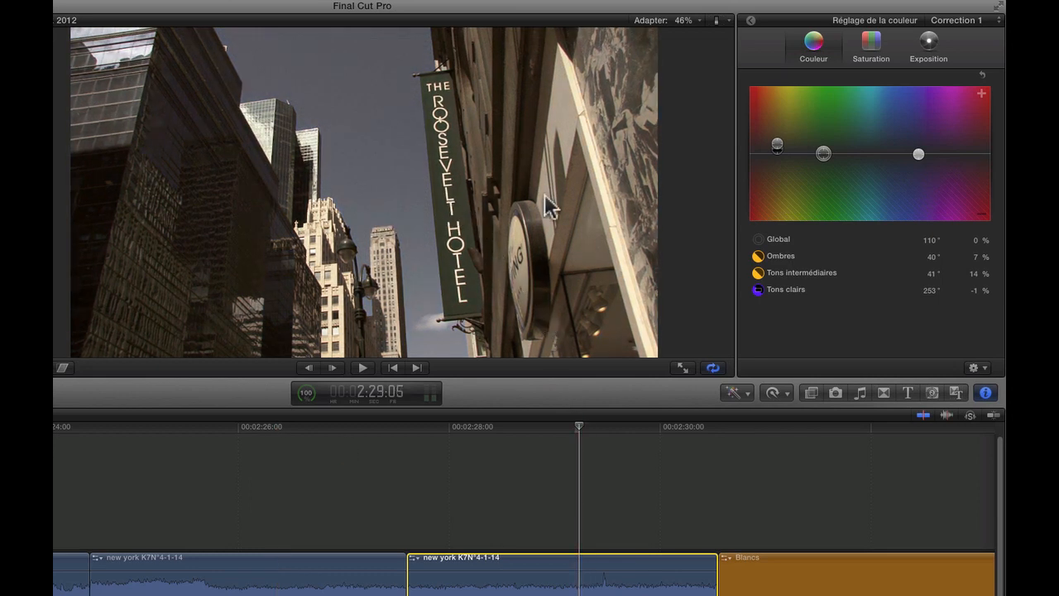
pyautogui.moveTo(776, 146)
pyautogui.mouseDown()
pyautogui.moveTo(795, 149)
pyautogui.moveTo(774, 137)
pyautogui.moveTo(784, 152)
pyautogui.mouseUp()
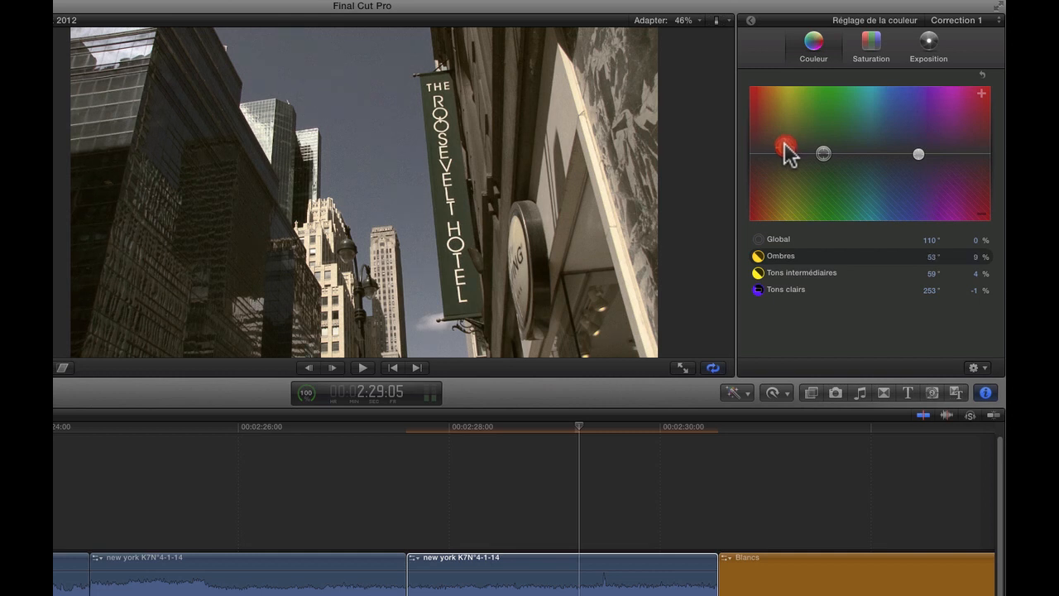
pyautogui.moveTo(786, 145); pyautogui.dragTo(799, 143)
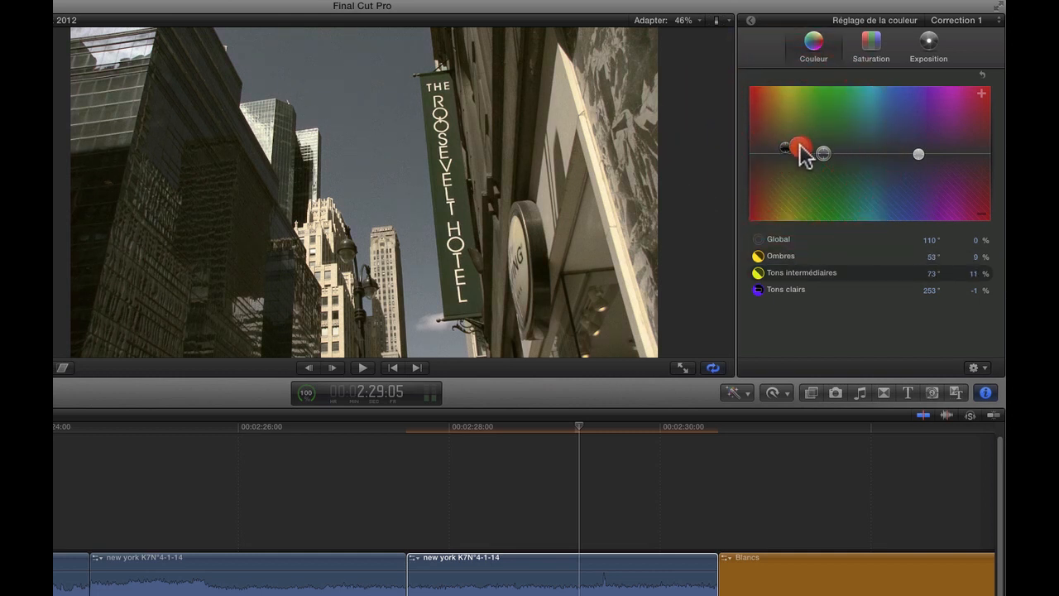
pyautogui.moveTo(799, 146); pyautogui.dragTo(797, 147)
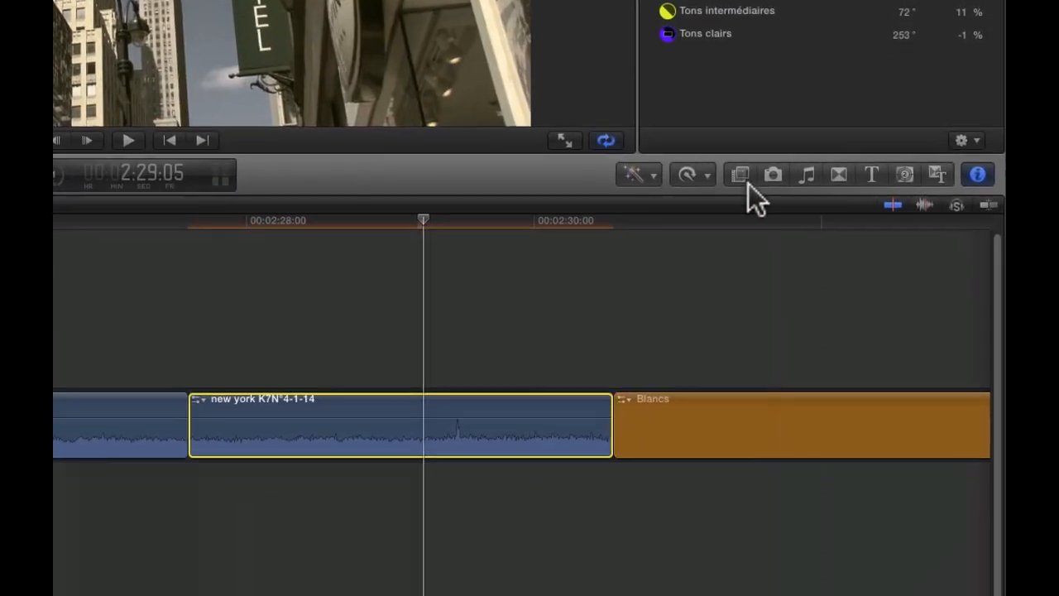
# - Add a Fondu enchaîné transition from Dissolutions at the cut between the two clip parts and lengthen it to about 3.5 seconds
pyautogui.click(811, 392)
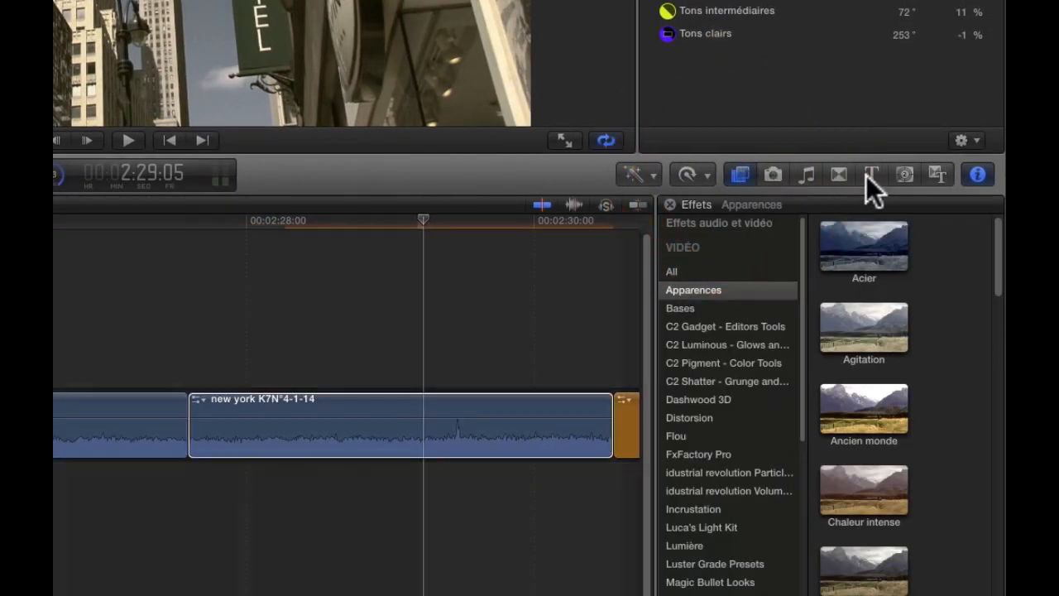
pyautogui.click(839, 173)
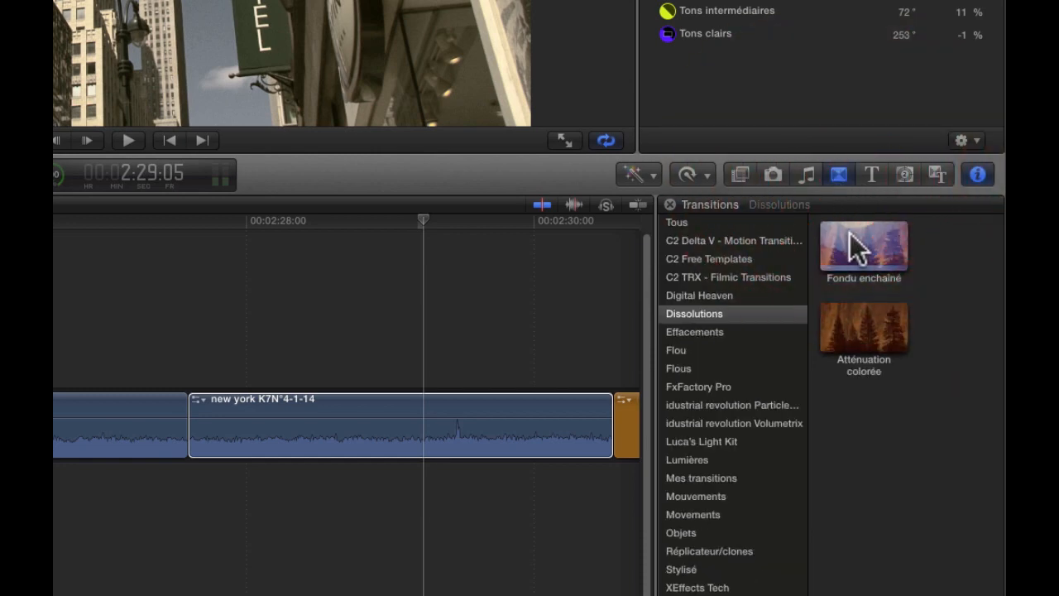
pyautogui.moveTo(856, 248); pyautogui.dragTo(256, 364)
pyautogui.moveTo(180, 419); pyautogui.dragTo(184, 414)
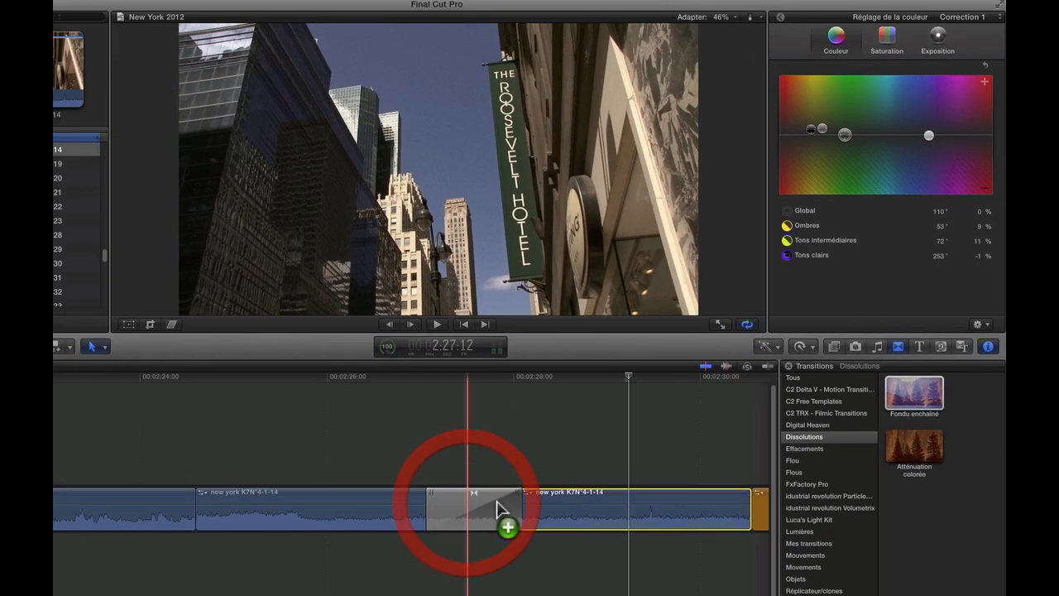
pyautogui.moveTo(257, 415); pyautogui.dragTo(394, 419)
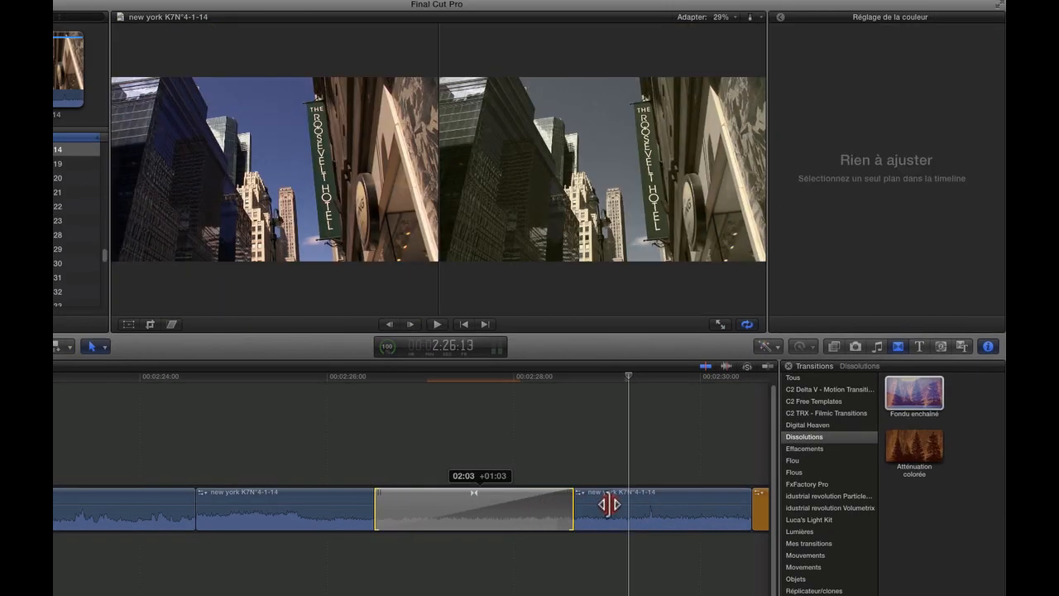
pyautogui.moveTo(609, 504); pyautogui.dragTo(638, 500)
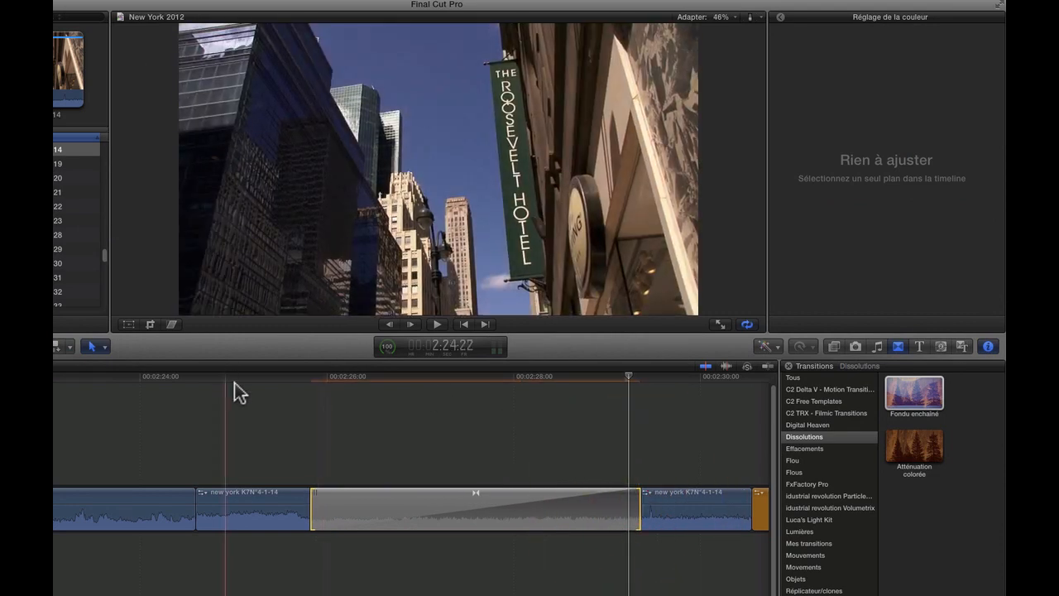
# - Play the timeline from 2:25:01 through the dissolve to check the gradual color change
pyautogui.click(236, 383)
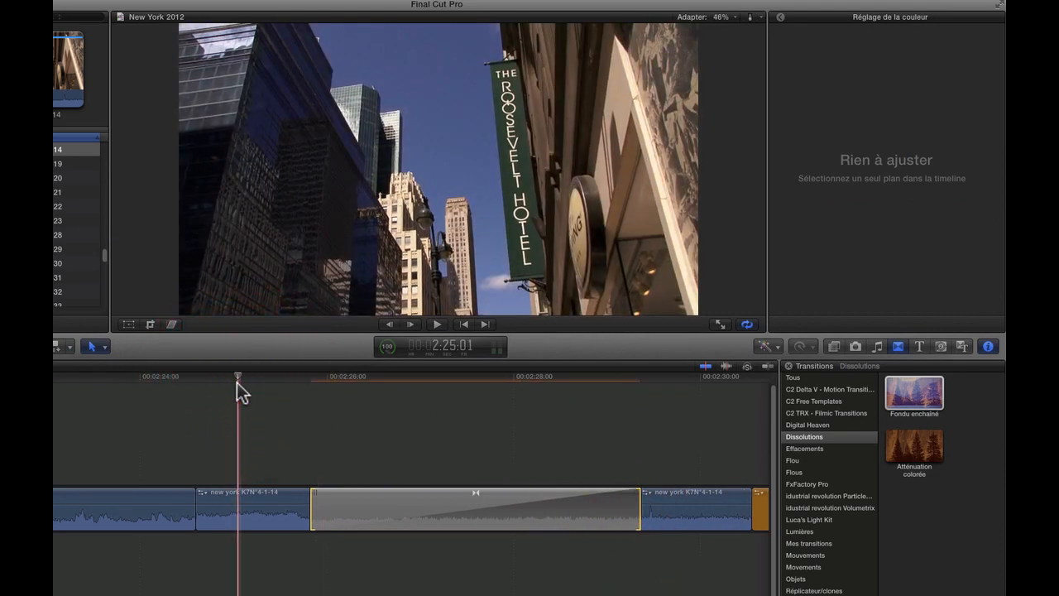
pyautogui.press('space')
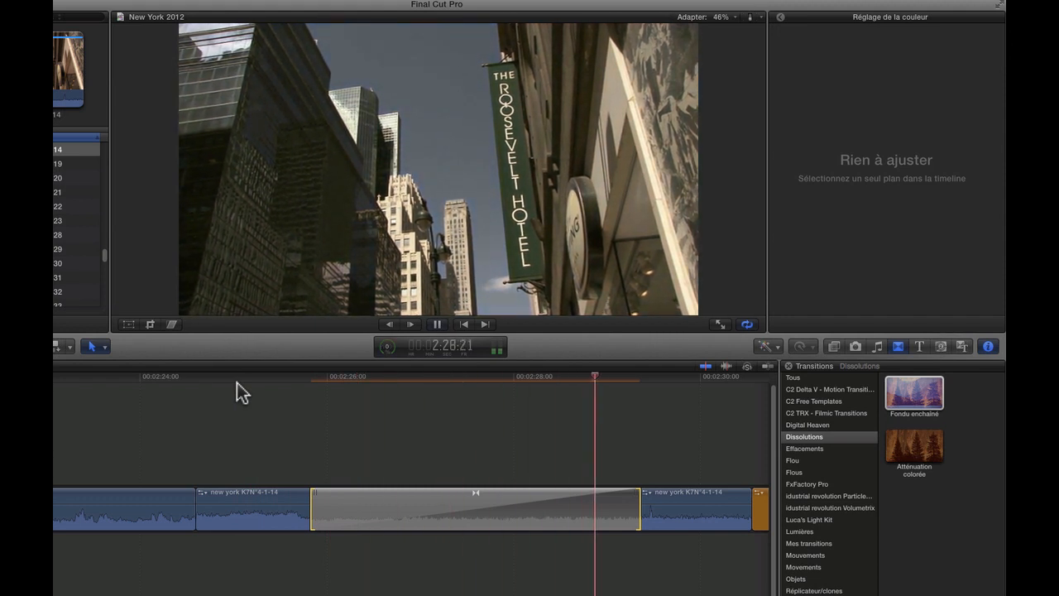
pyautogui.press('space')
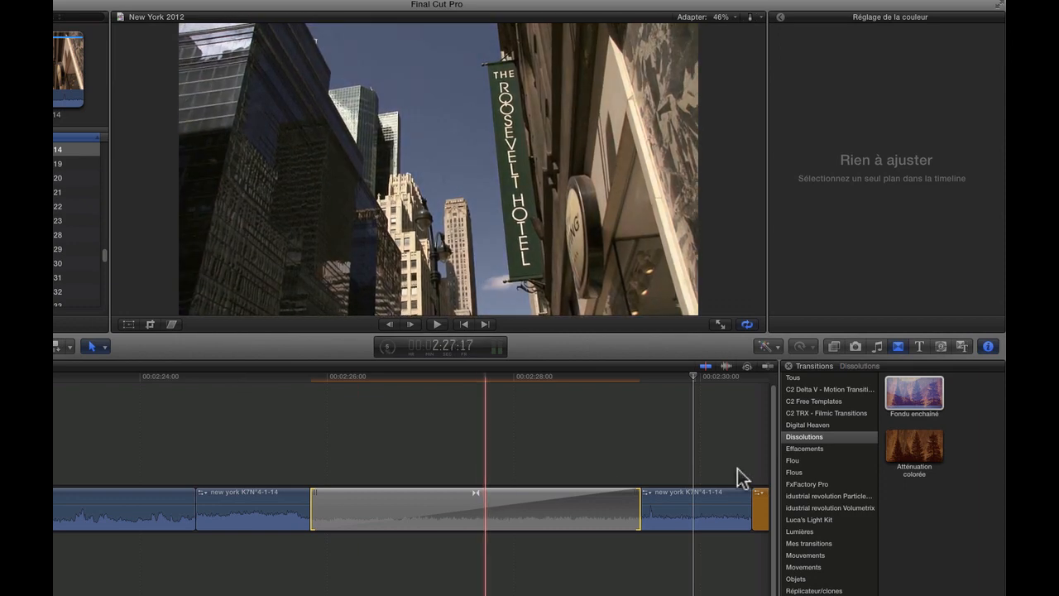
# - Regrade the color of the second clip part: shadows 24° at 16%, midtones 60° at 11%, highlights 85° at 11%
pyautogui.click(712, 500)
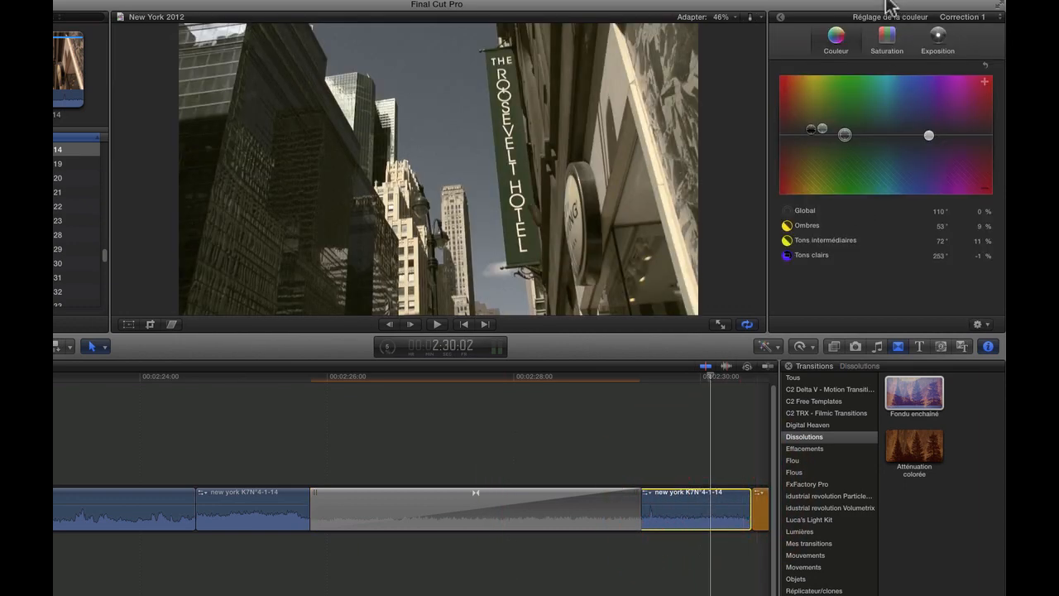
pyautogui.click(836, 35)
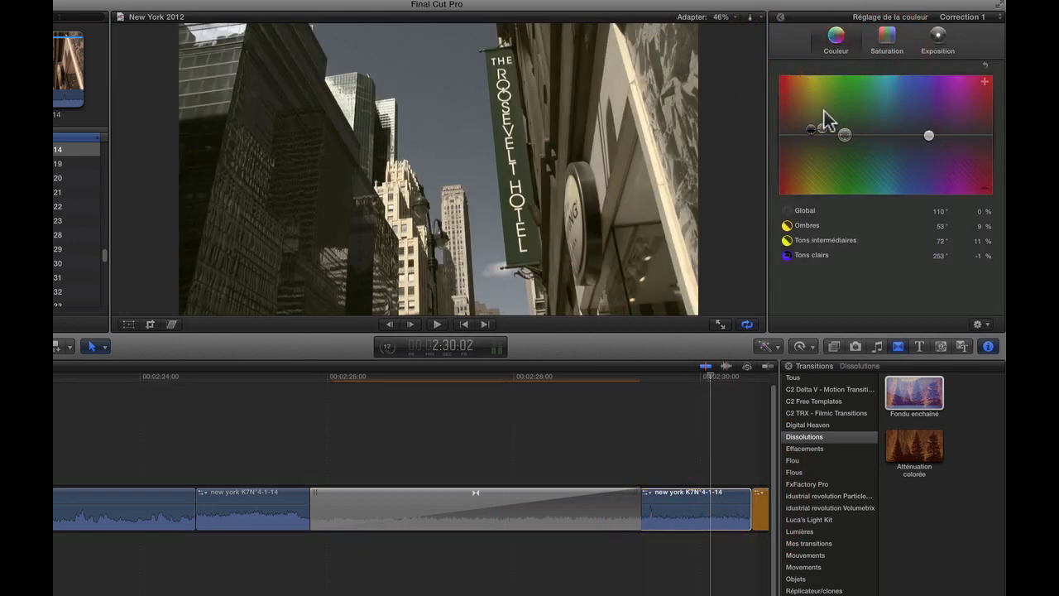
pyautogui.moveTo(810, 128)
pyautogui.mouseDown()
pyautogui.moveTo(793, 125)
pyautogui.moveTo(815, 124)
pyautogui.mouseUp()
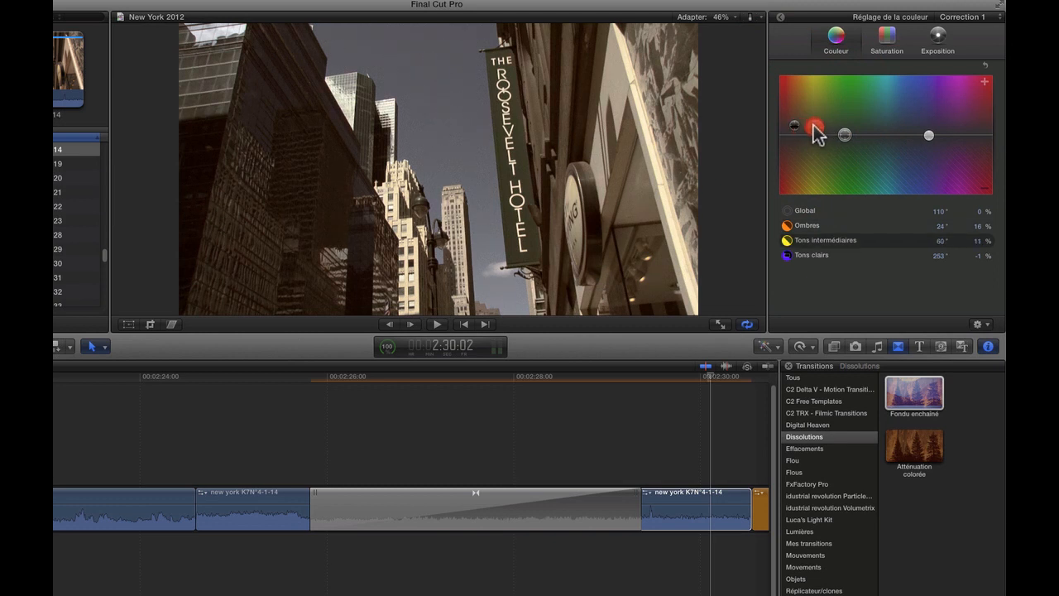
pyautogui.click(928, 133)
pyautogui.moveTo(927, 132); pyautogui.dragTo(830, 124)
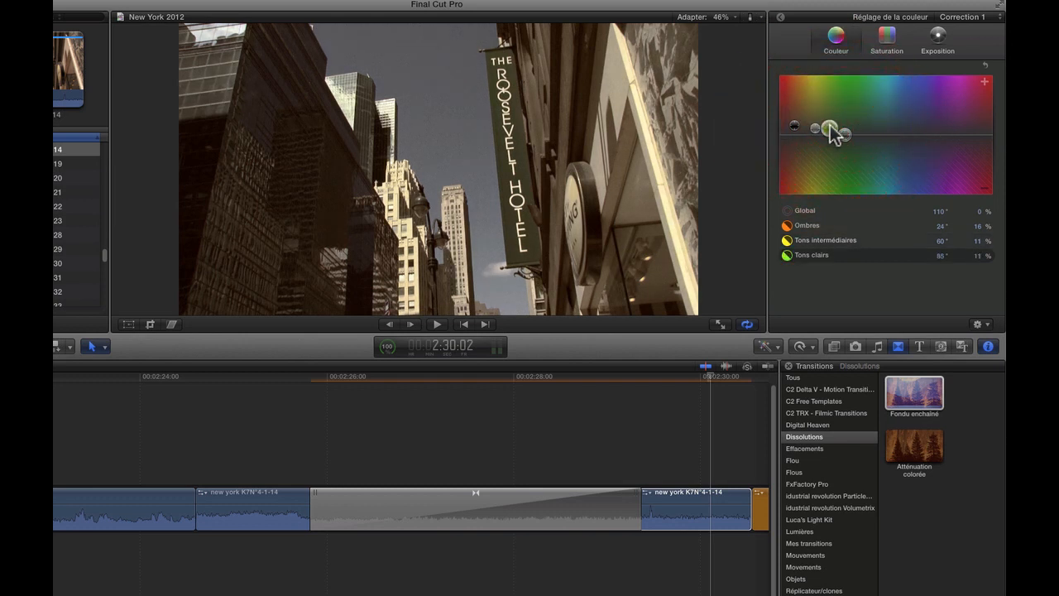
# - Lower the shadows exposure of the second clip part to -6% and display the video scopes
pyautogui.click(937, 38)
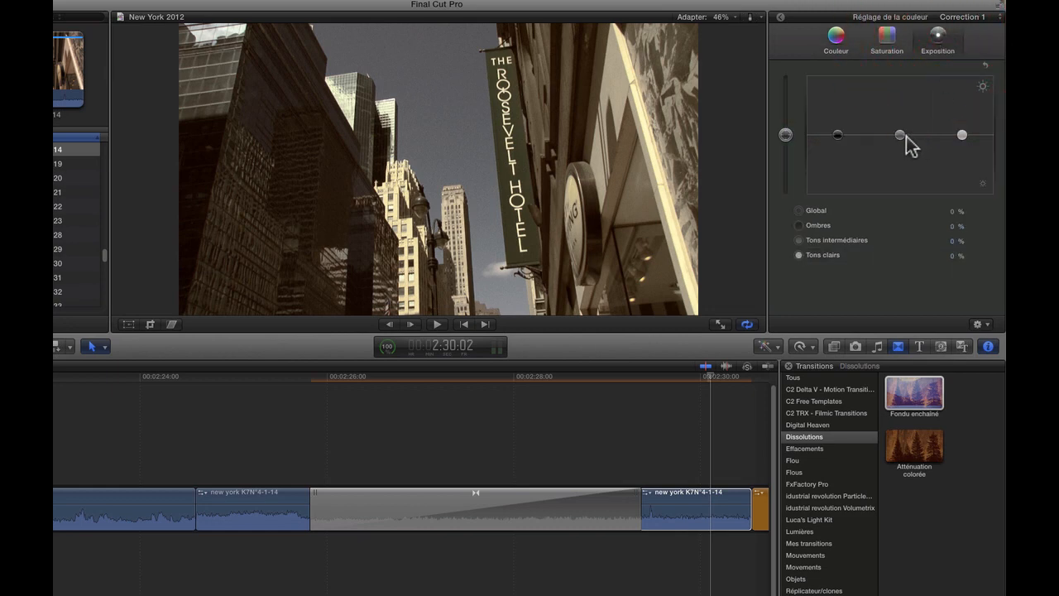
pyautogui.moveTo(837, 135); pyautogui.dragTo(840, 145)
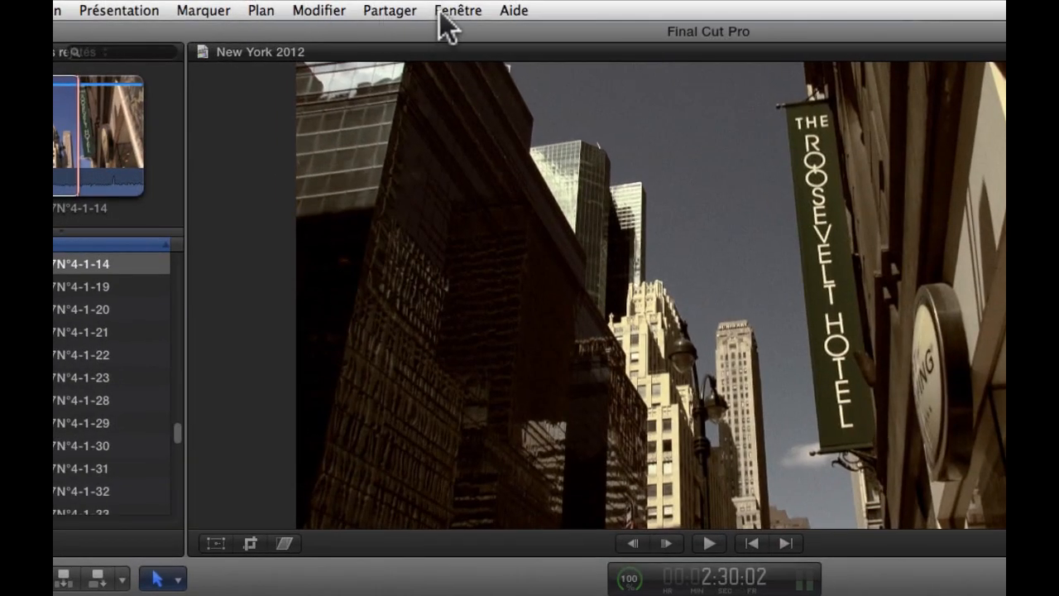
pyautogui.click(455, 11)
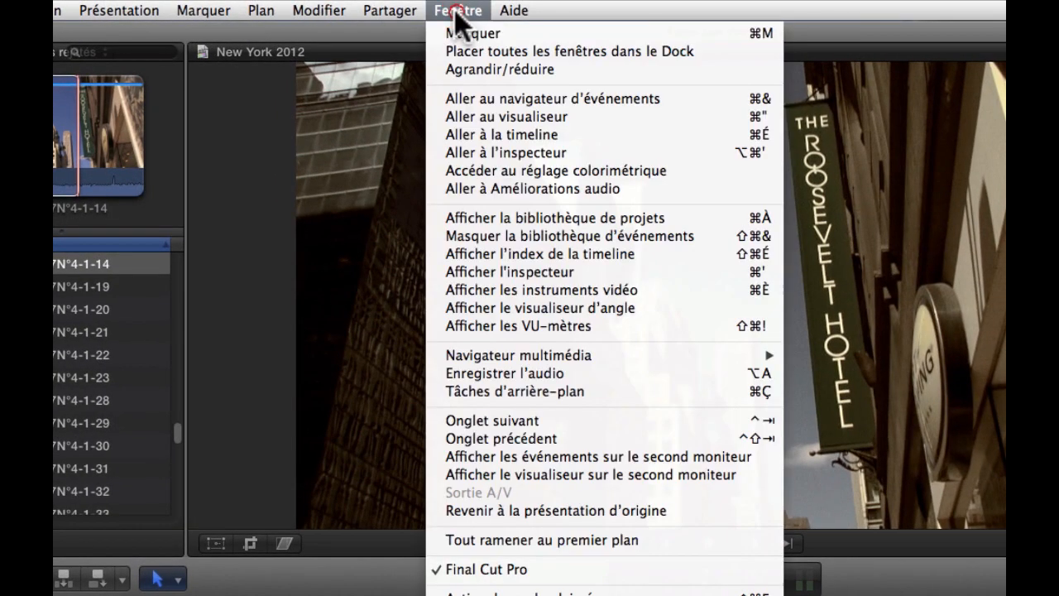
pyautogui.click(536, 289)
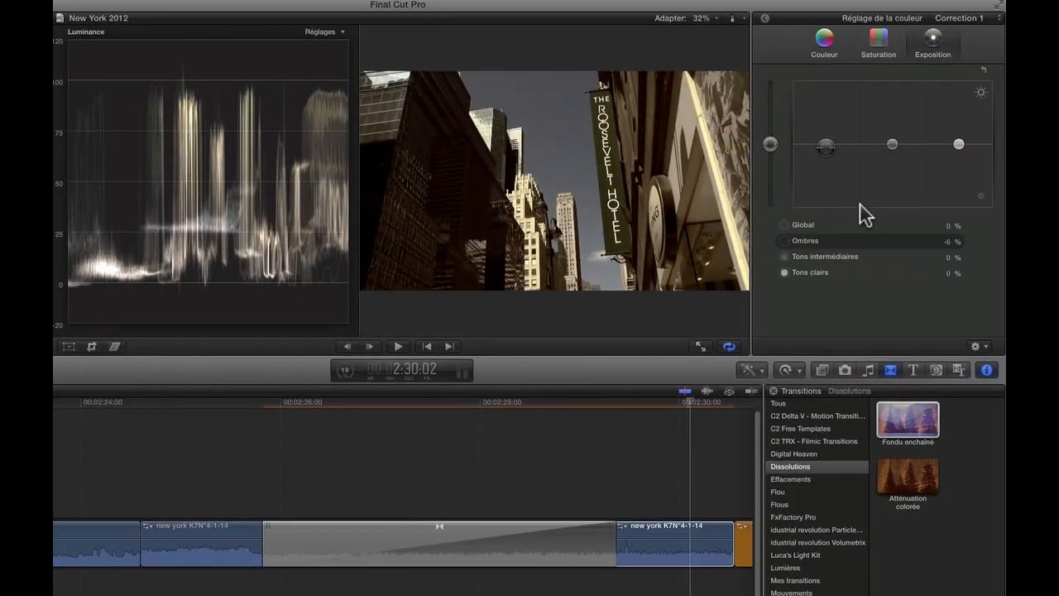
# - Set the exposure of the second clip part to -5% for shadows, -13% for midtones and 9% for highlights
pyautogui.click(826, 147)
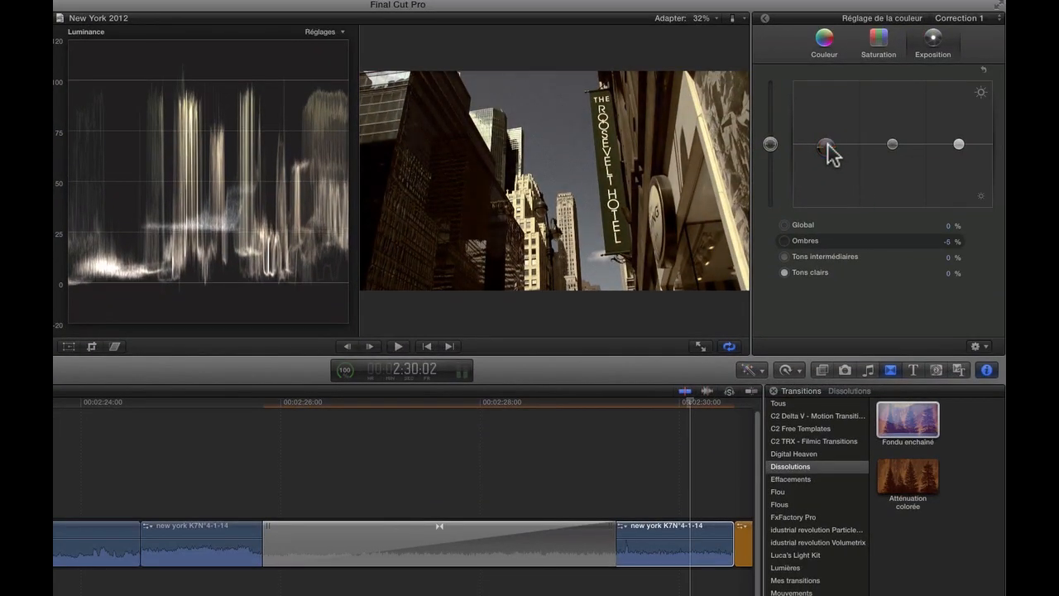
pyautogui.moveTo(958, 144); pyautogui.dragTo(960, 140)
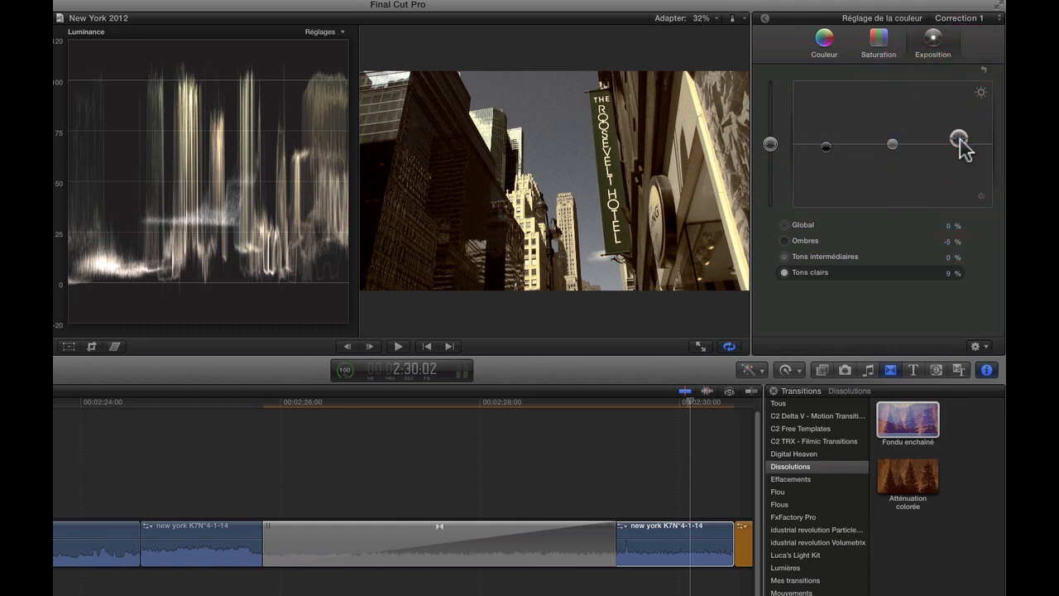
pyautogui.moveTo(892, 144); pyautogui.dragTo(894, 154)
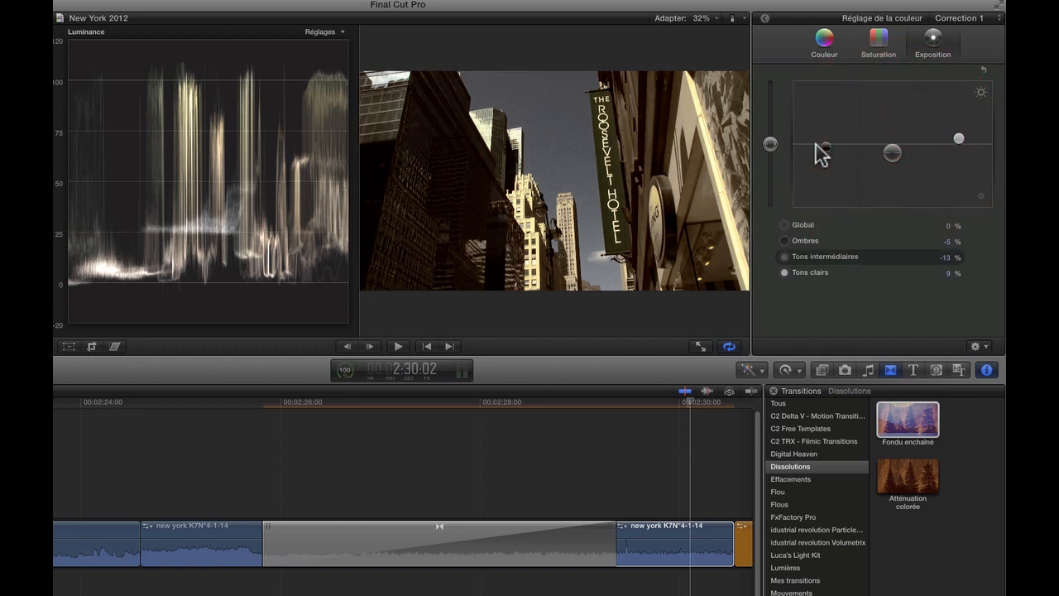
pyautogui.moveTo(826, 147); pyautogui.dragTo(827, 148)
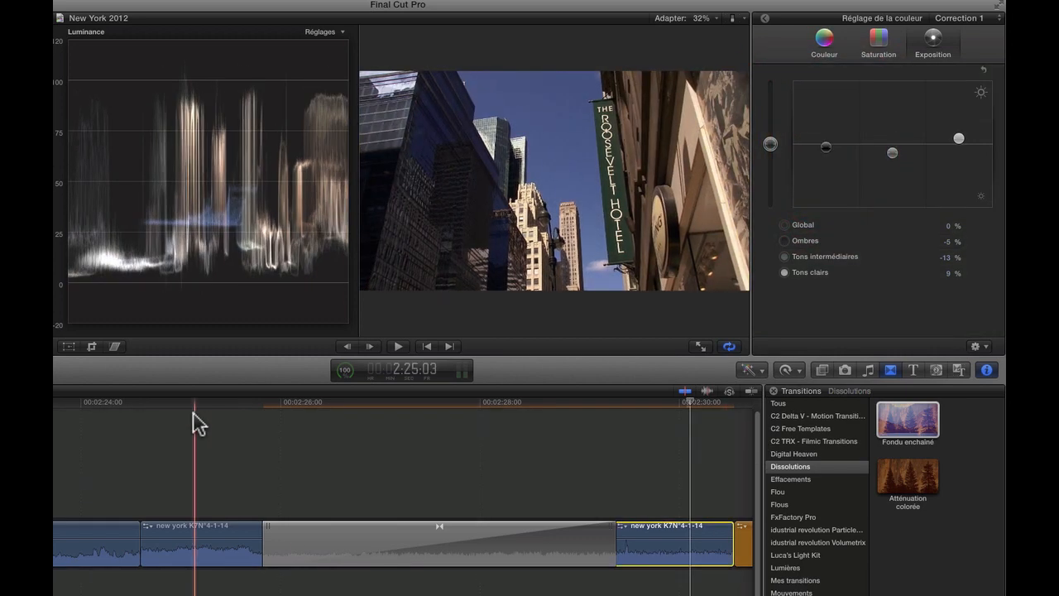
# - Start playback from 2:25:03, stop it before the dissolve and hide the video scopes
pyautogui.click(195, 423)
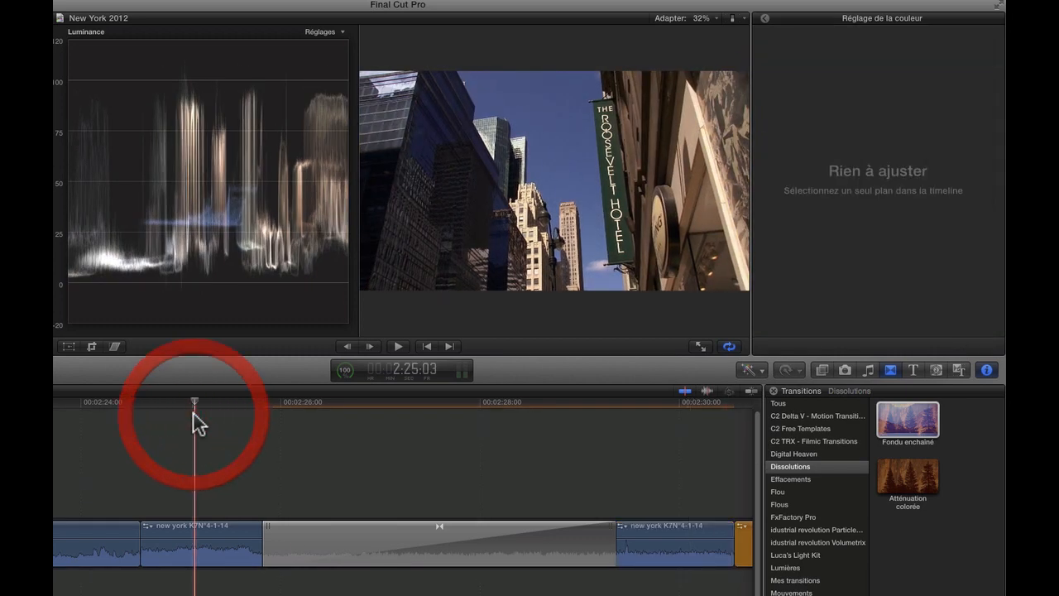
pyautogui.press('space')
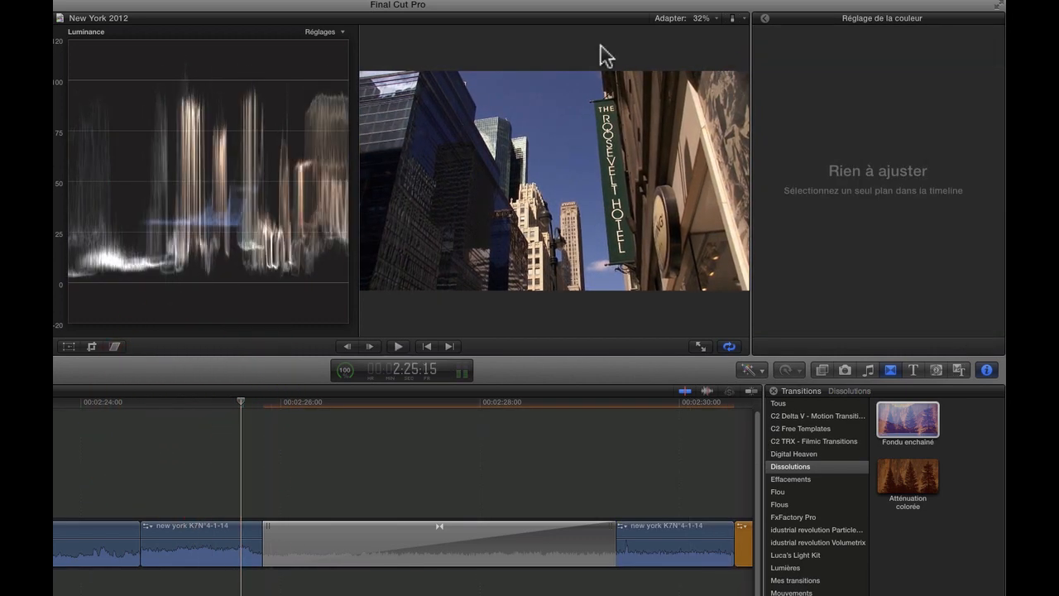
pyautogui.click(236, 4)
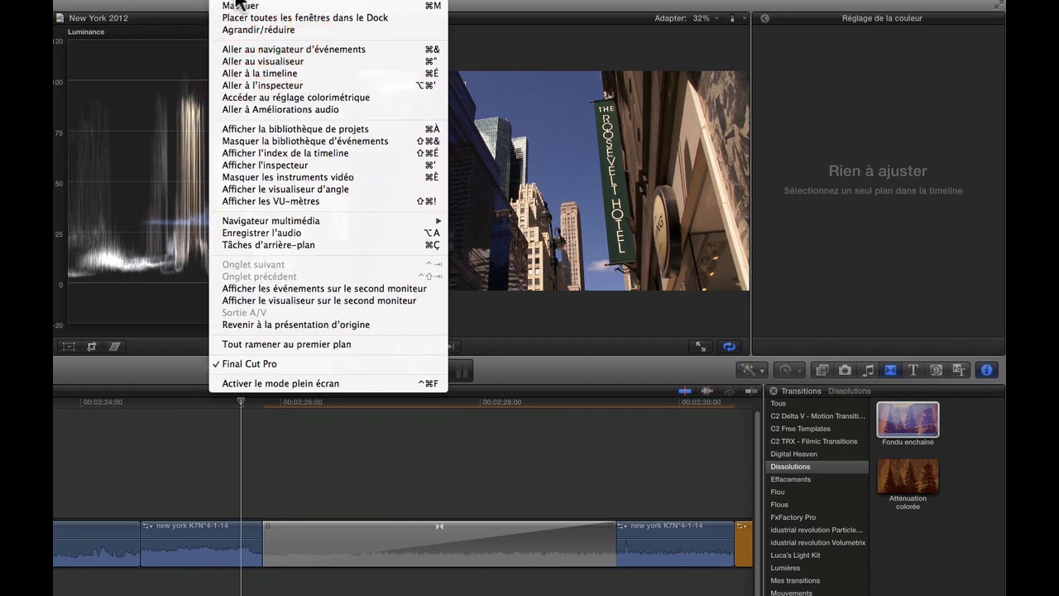
pyautogui.click(298, 177)
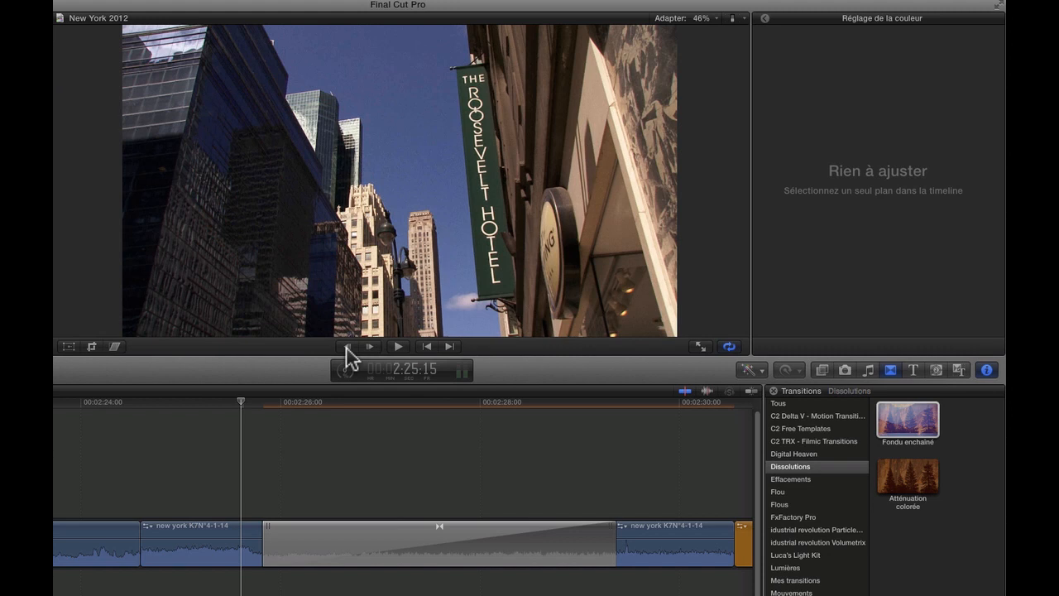
# - Replay the sequence from just before 2:25:00 through the dissolve to review the finished color transition
pyautogui.click(170, 409)
pyautogui.press('space')
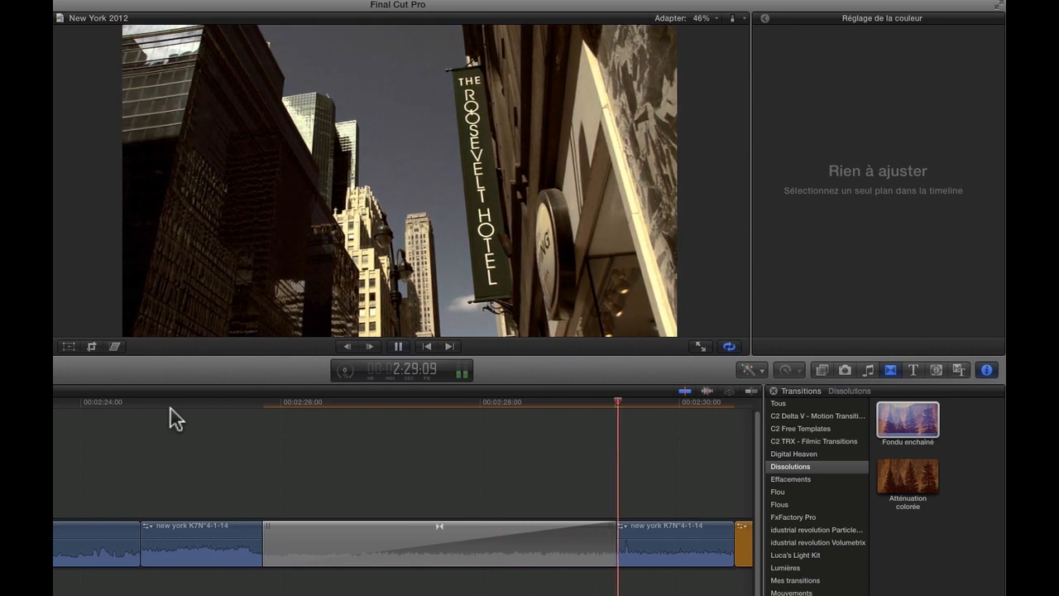
pyautogui.press('space')
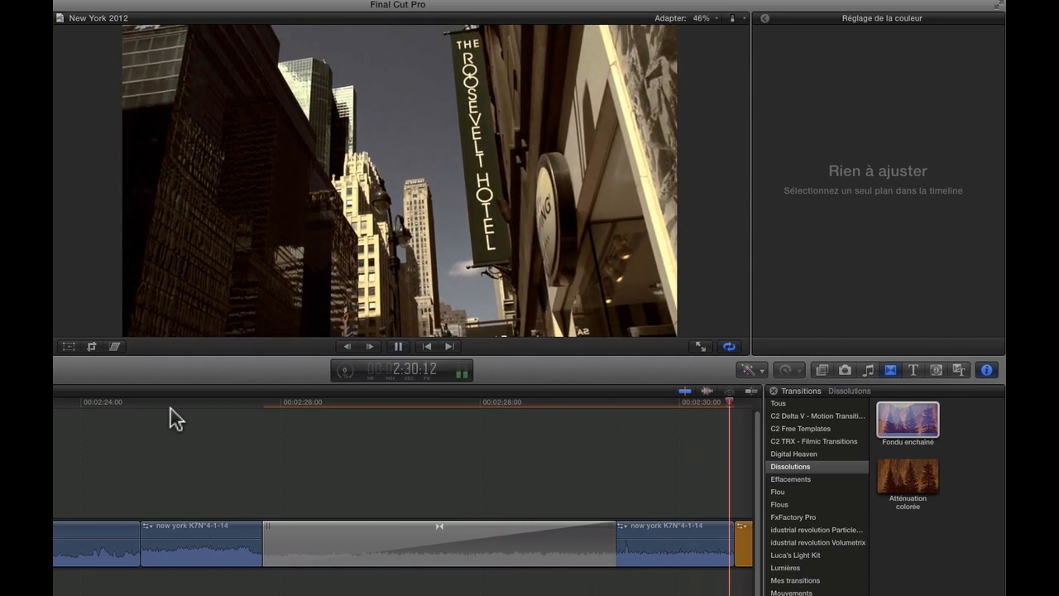